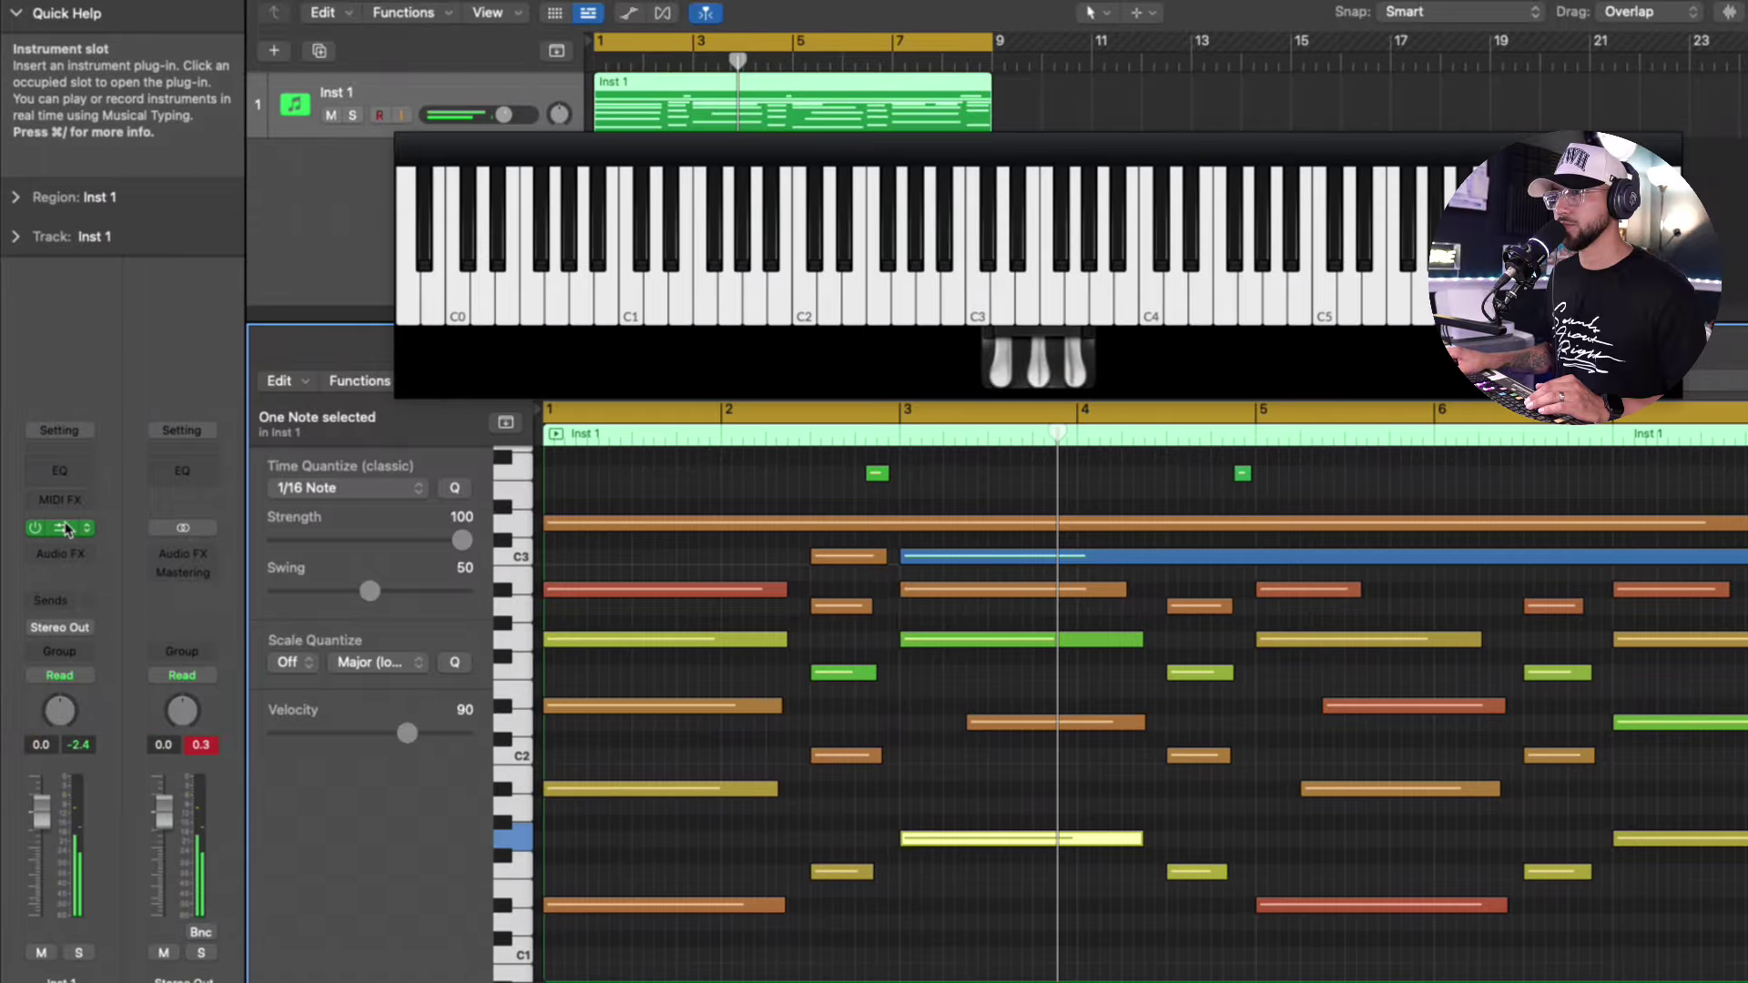
Open Inst 1's Analog Lab plug-in to view its selected preset, and close the plug-in.
click(61, 528)
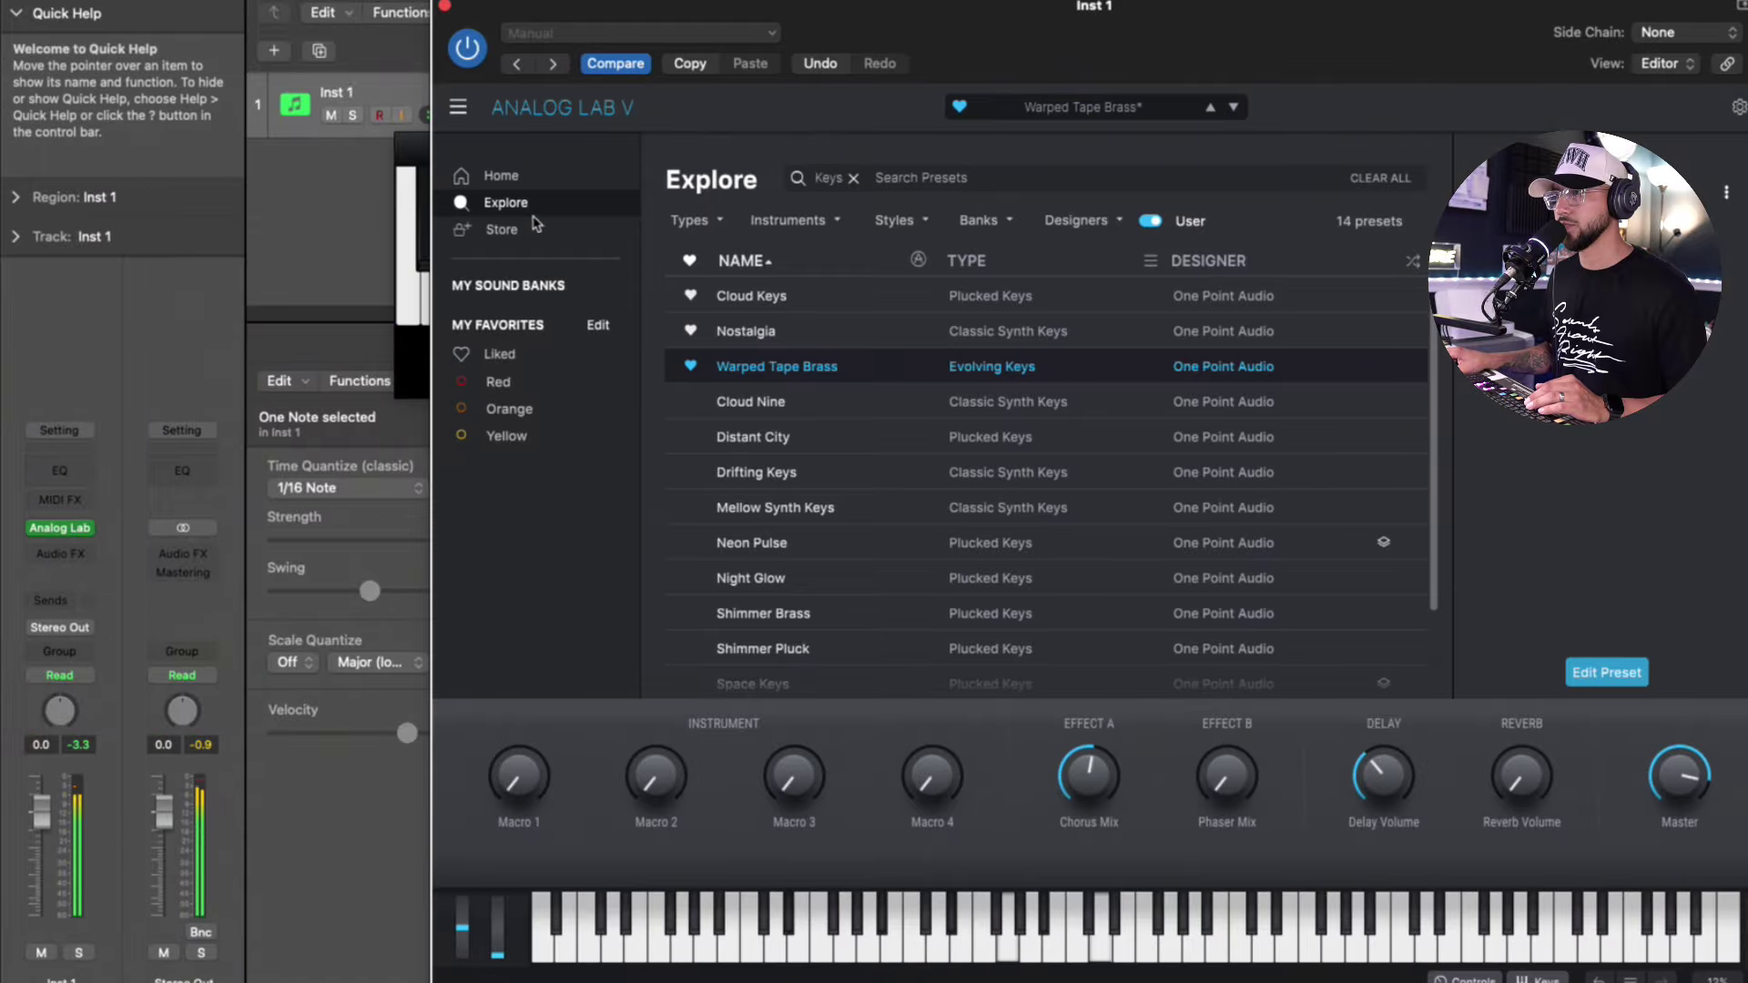
click(444, 7)
click(558, 858)
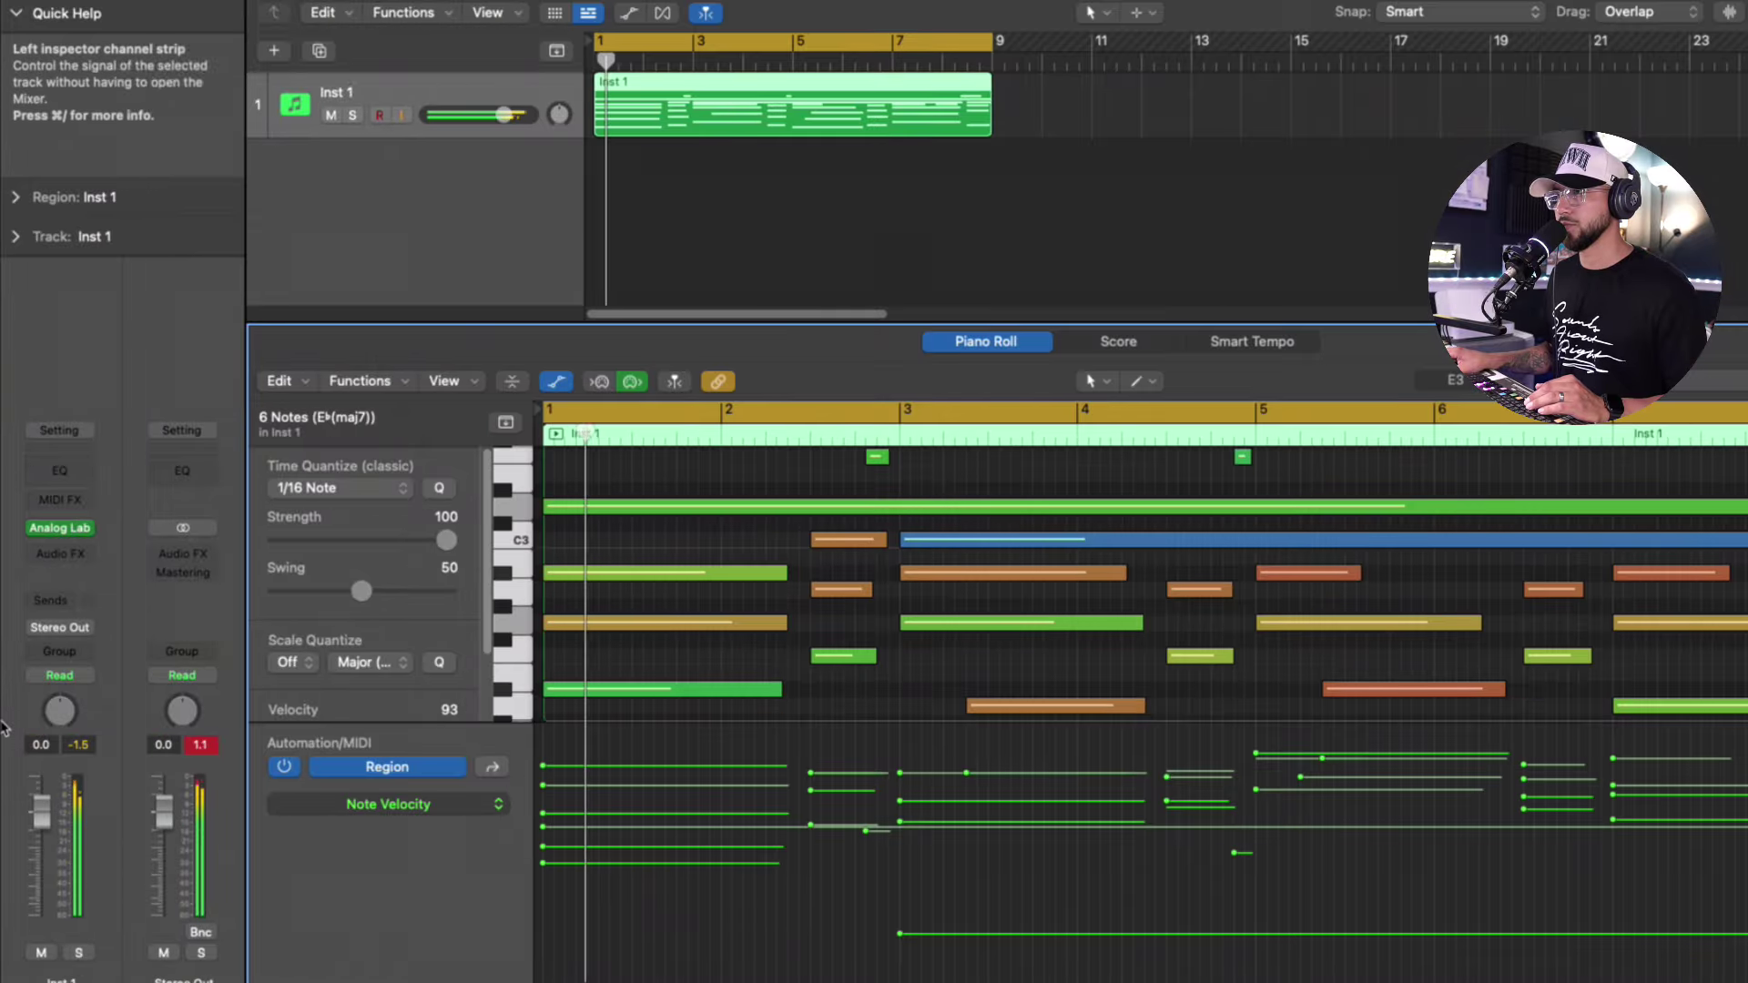
In Inst 1's Channel EQ, cut 193 Hz by 1.6 dB, set the high cut to about 1180 Hz and toggle the EQ's bypass.
click(59, 470)
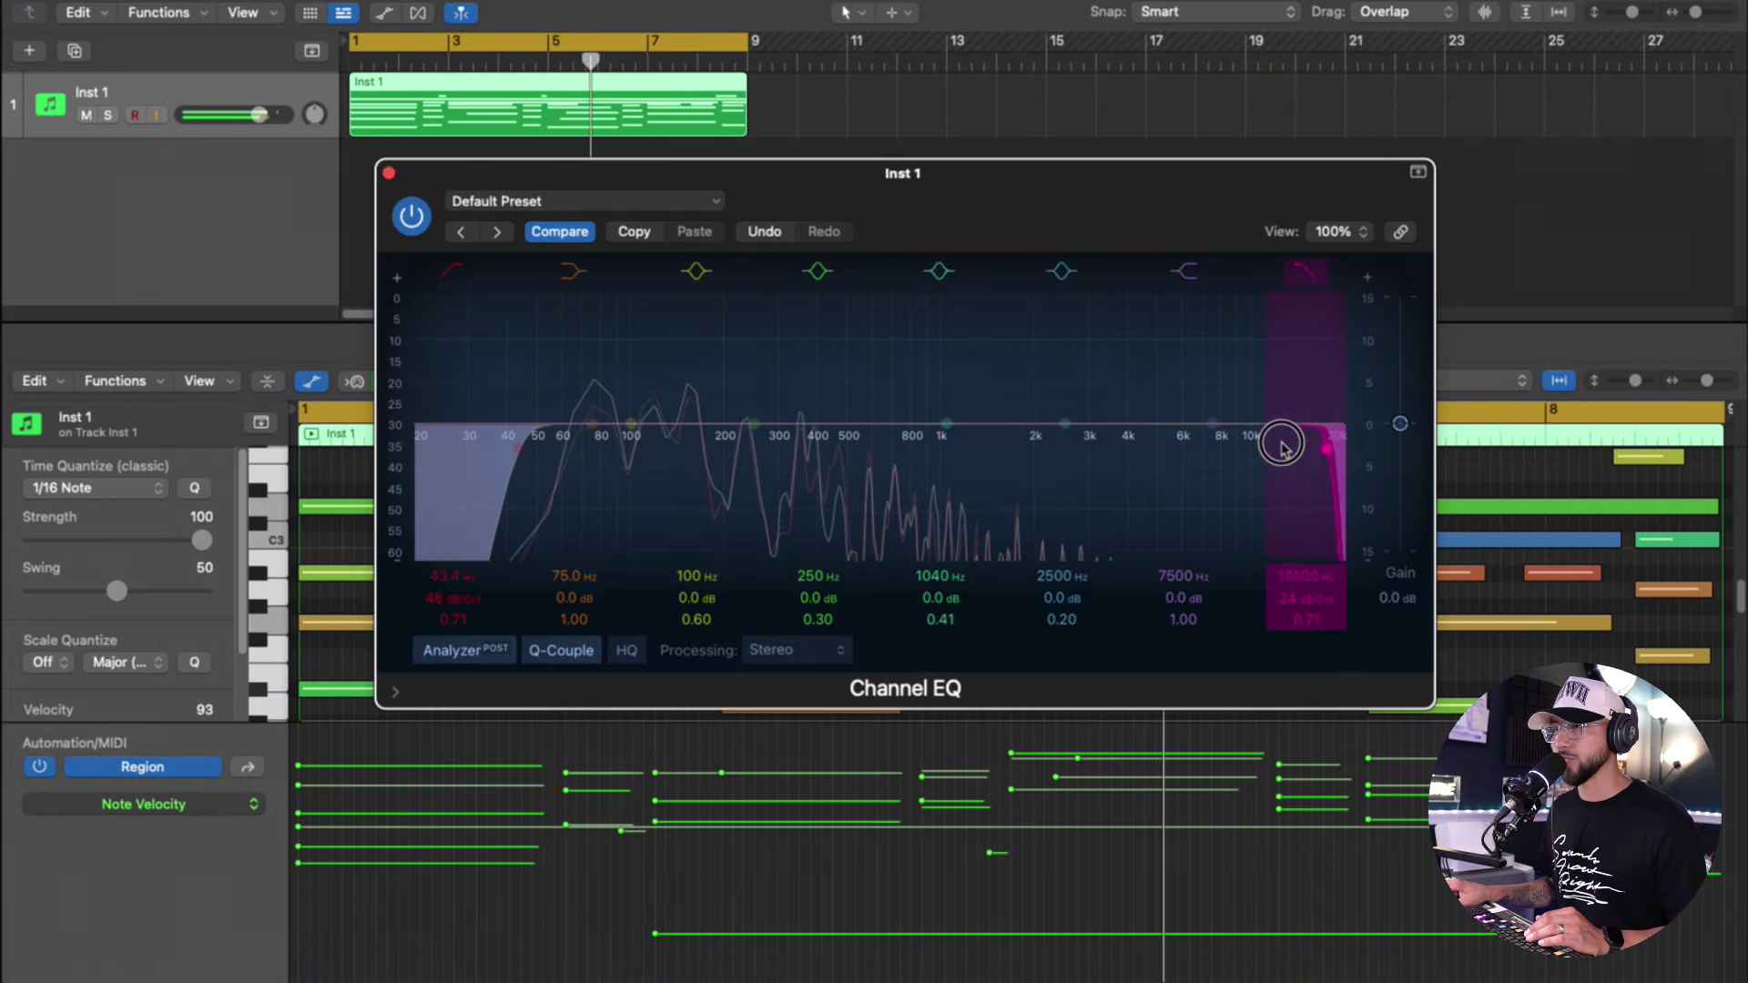
drag(818, 424, 712, 438)
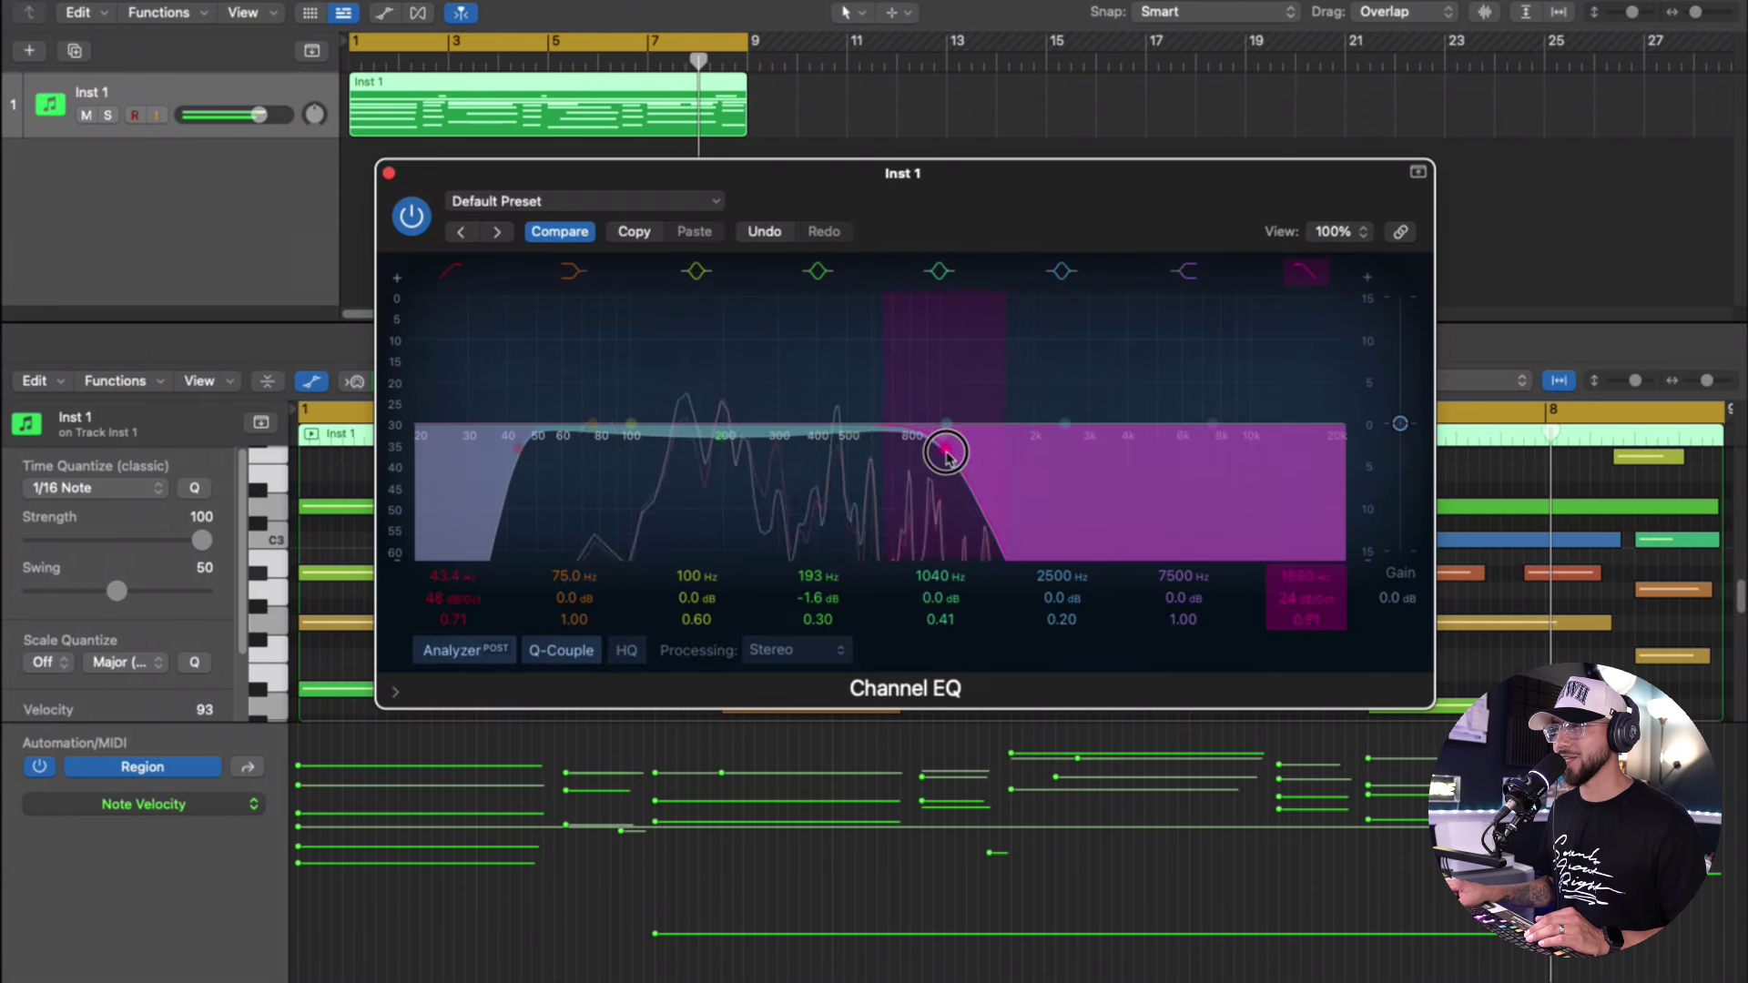
drag(940, 453, 967, 456)
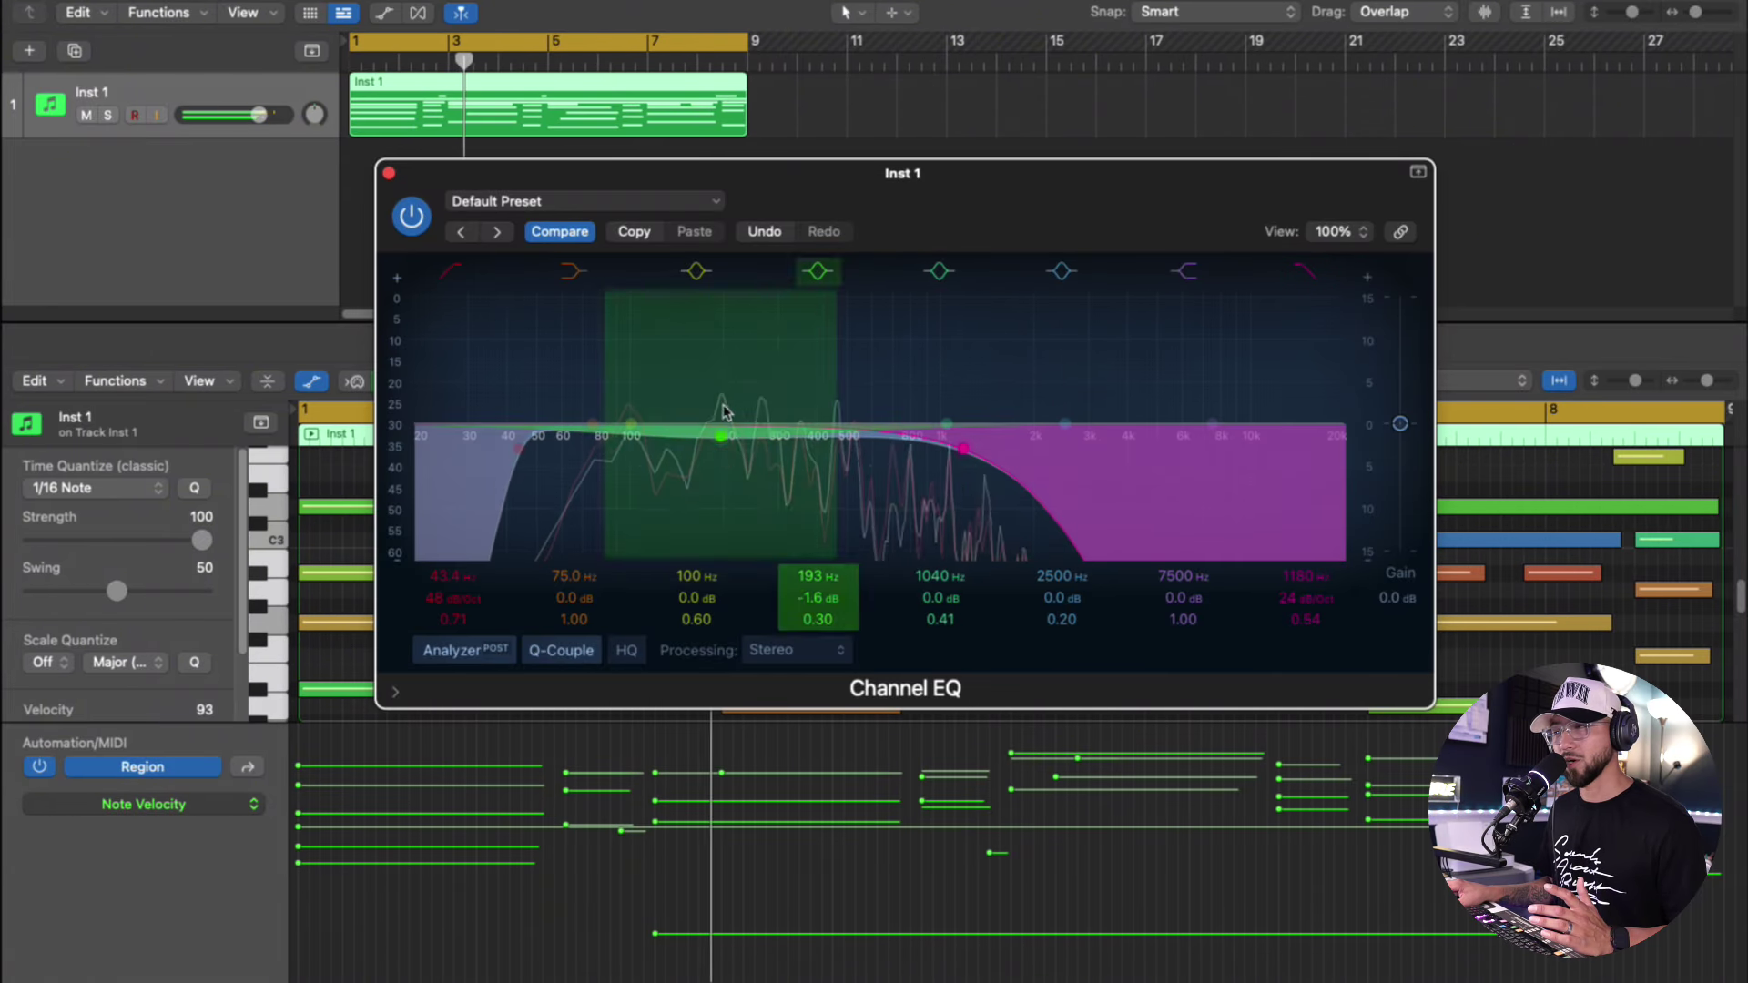
click(411, 216)
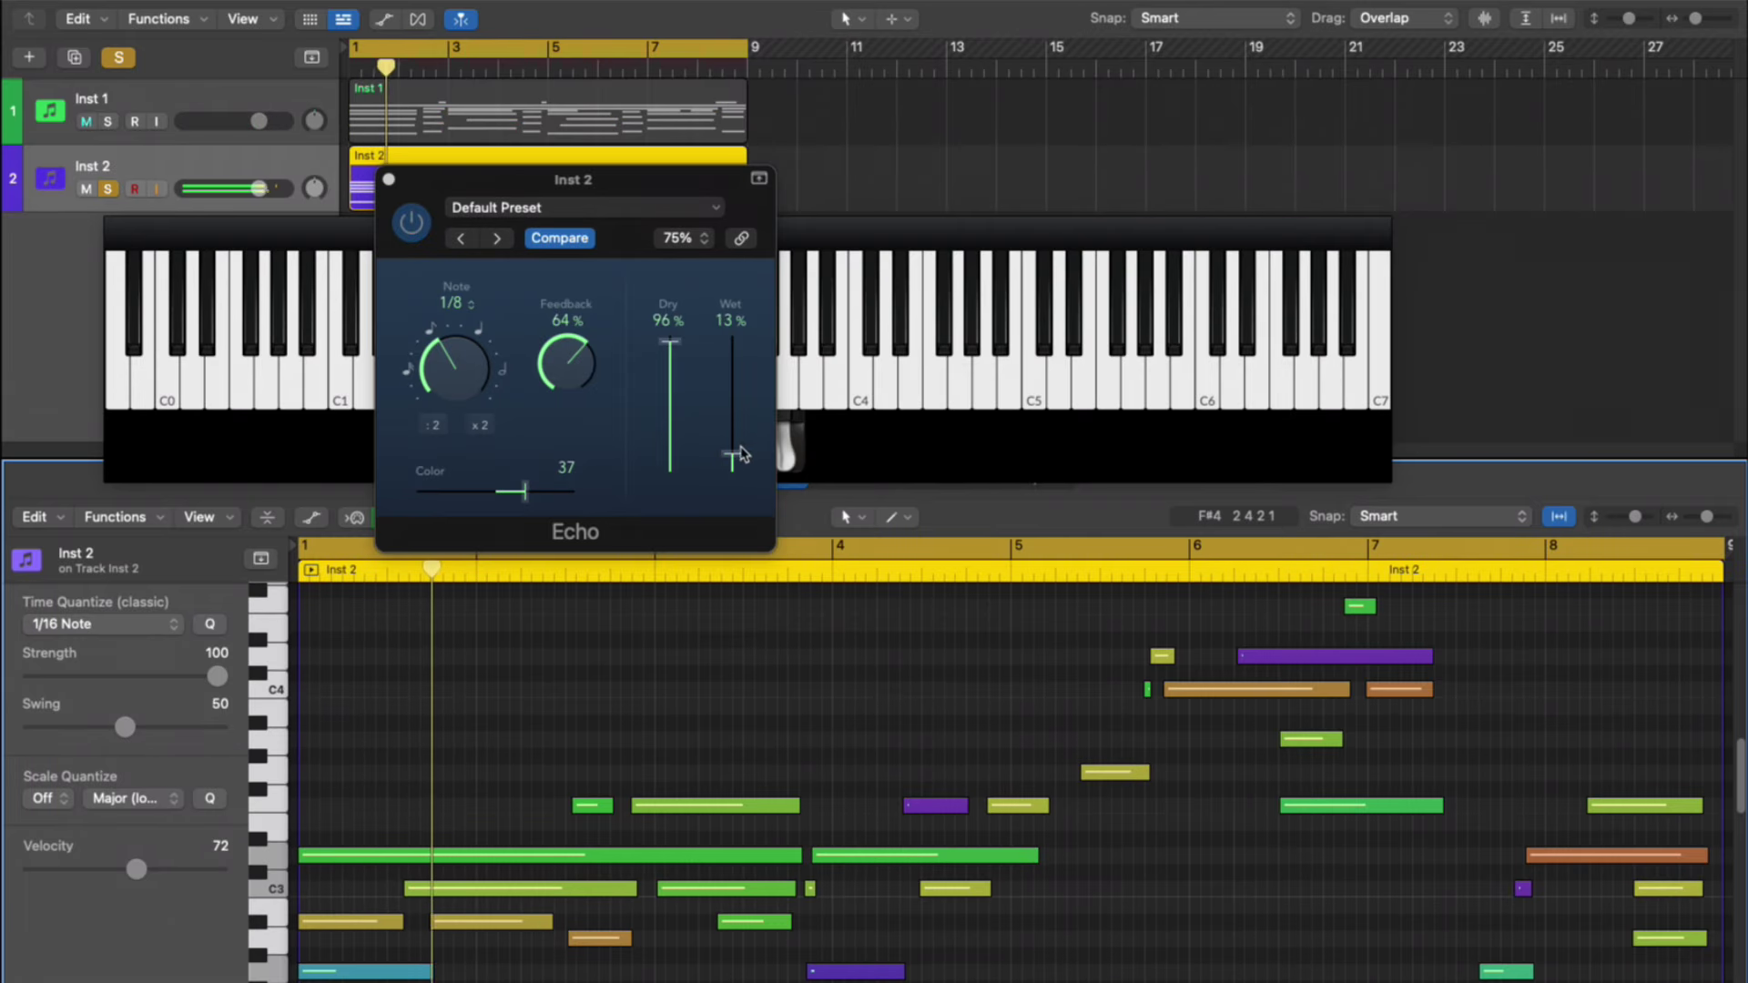
Lower the wet level of the Echo on Inst 2 slightly and close the plug-in.
drag(742, 454, 739, 460)
click(390, 182)
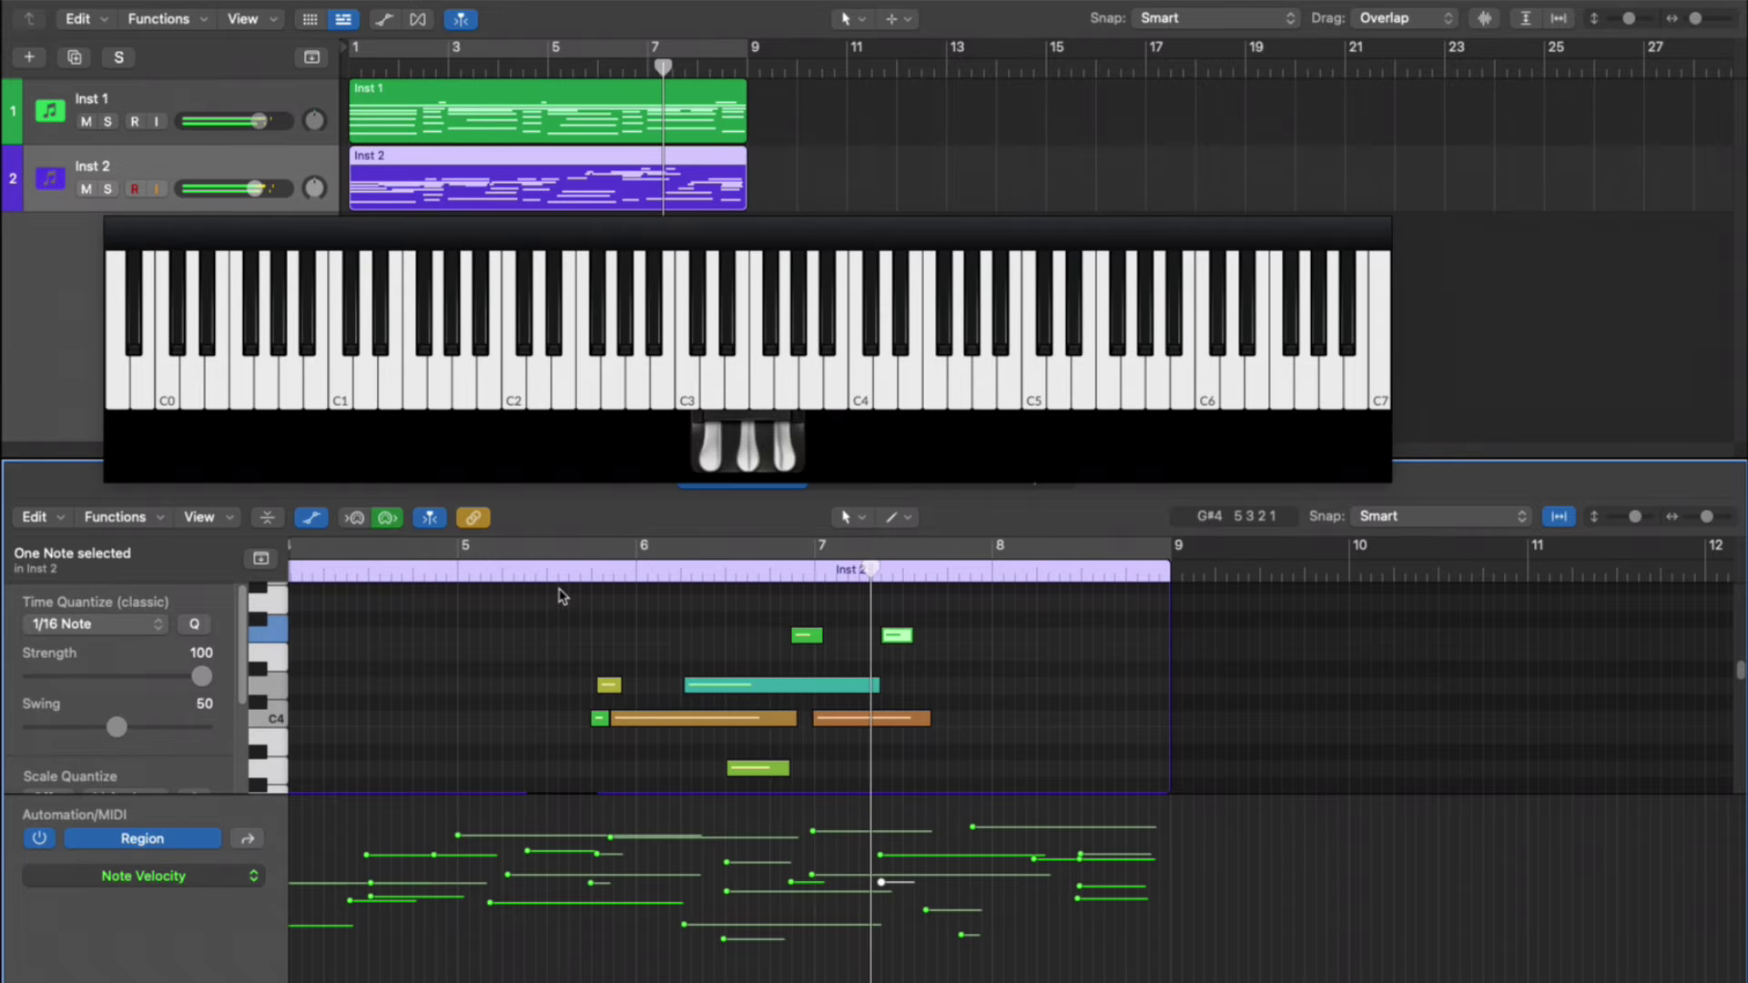
Shape Inst 2's Channel EQ with a low cut at 41.6 Hz, a high shelf of -3.4 dB at 6700 Hz, and adjusted low and mid bands.
scroll(956, 690, down, 3)
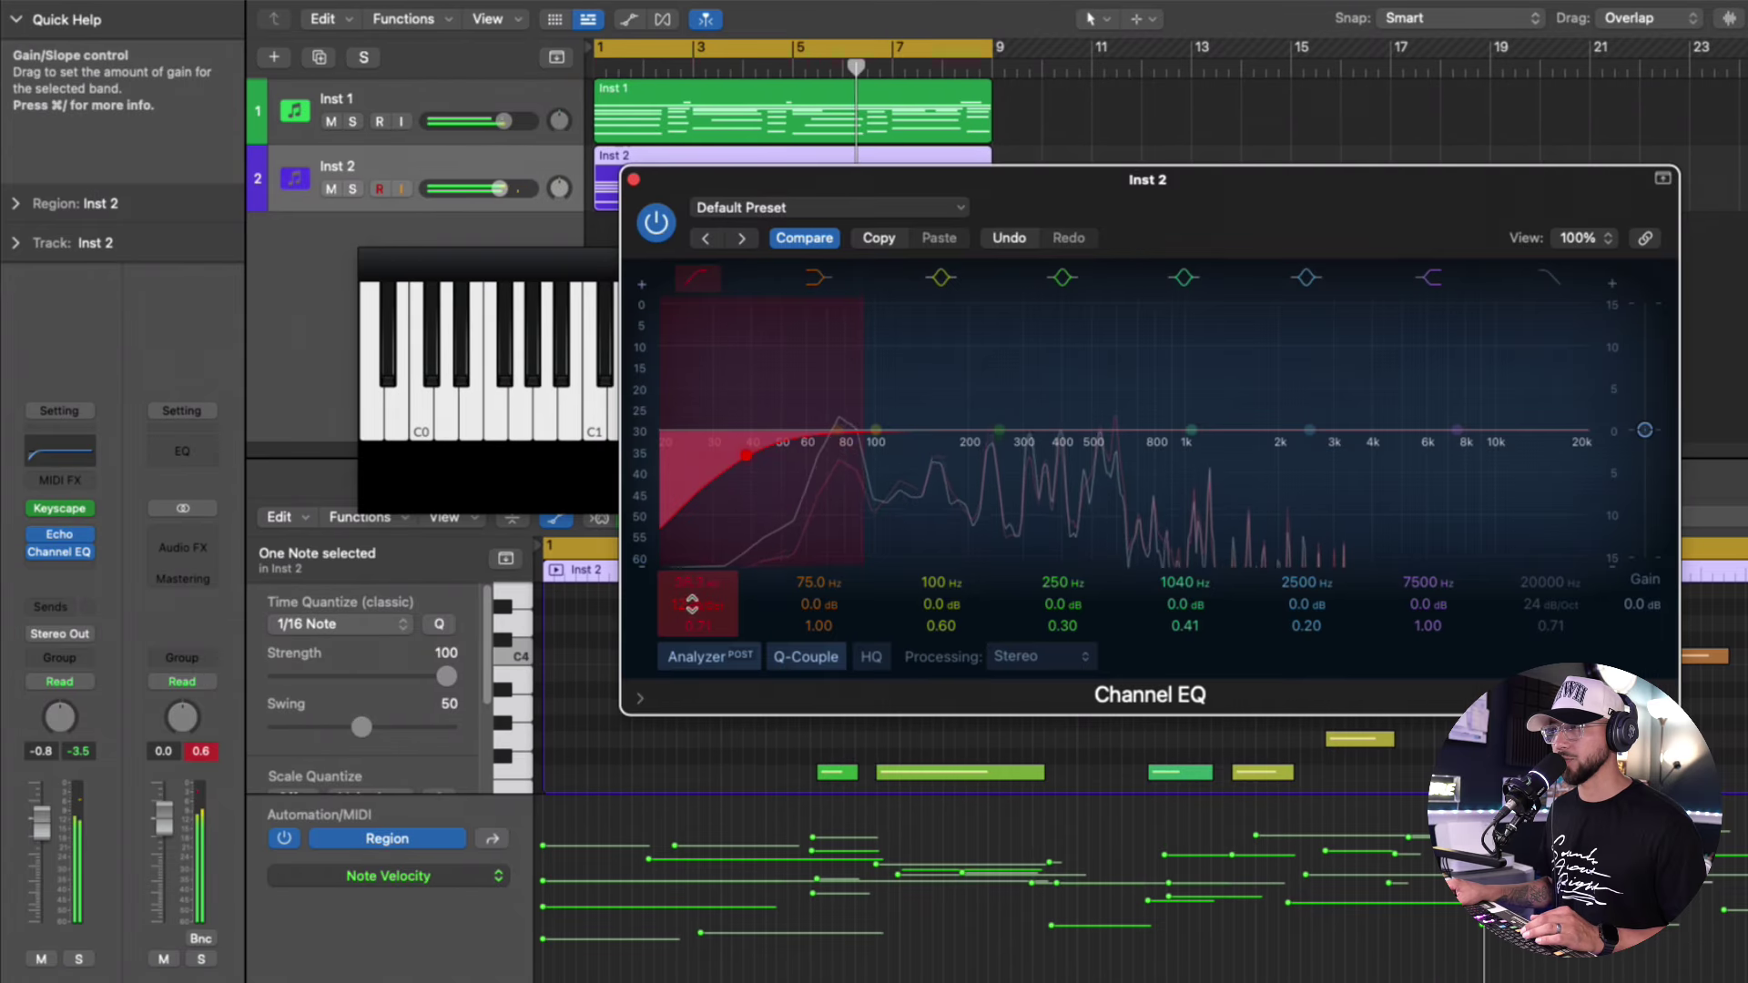
drag(693, 604, 693, 601)
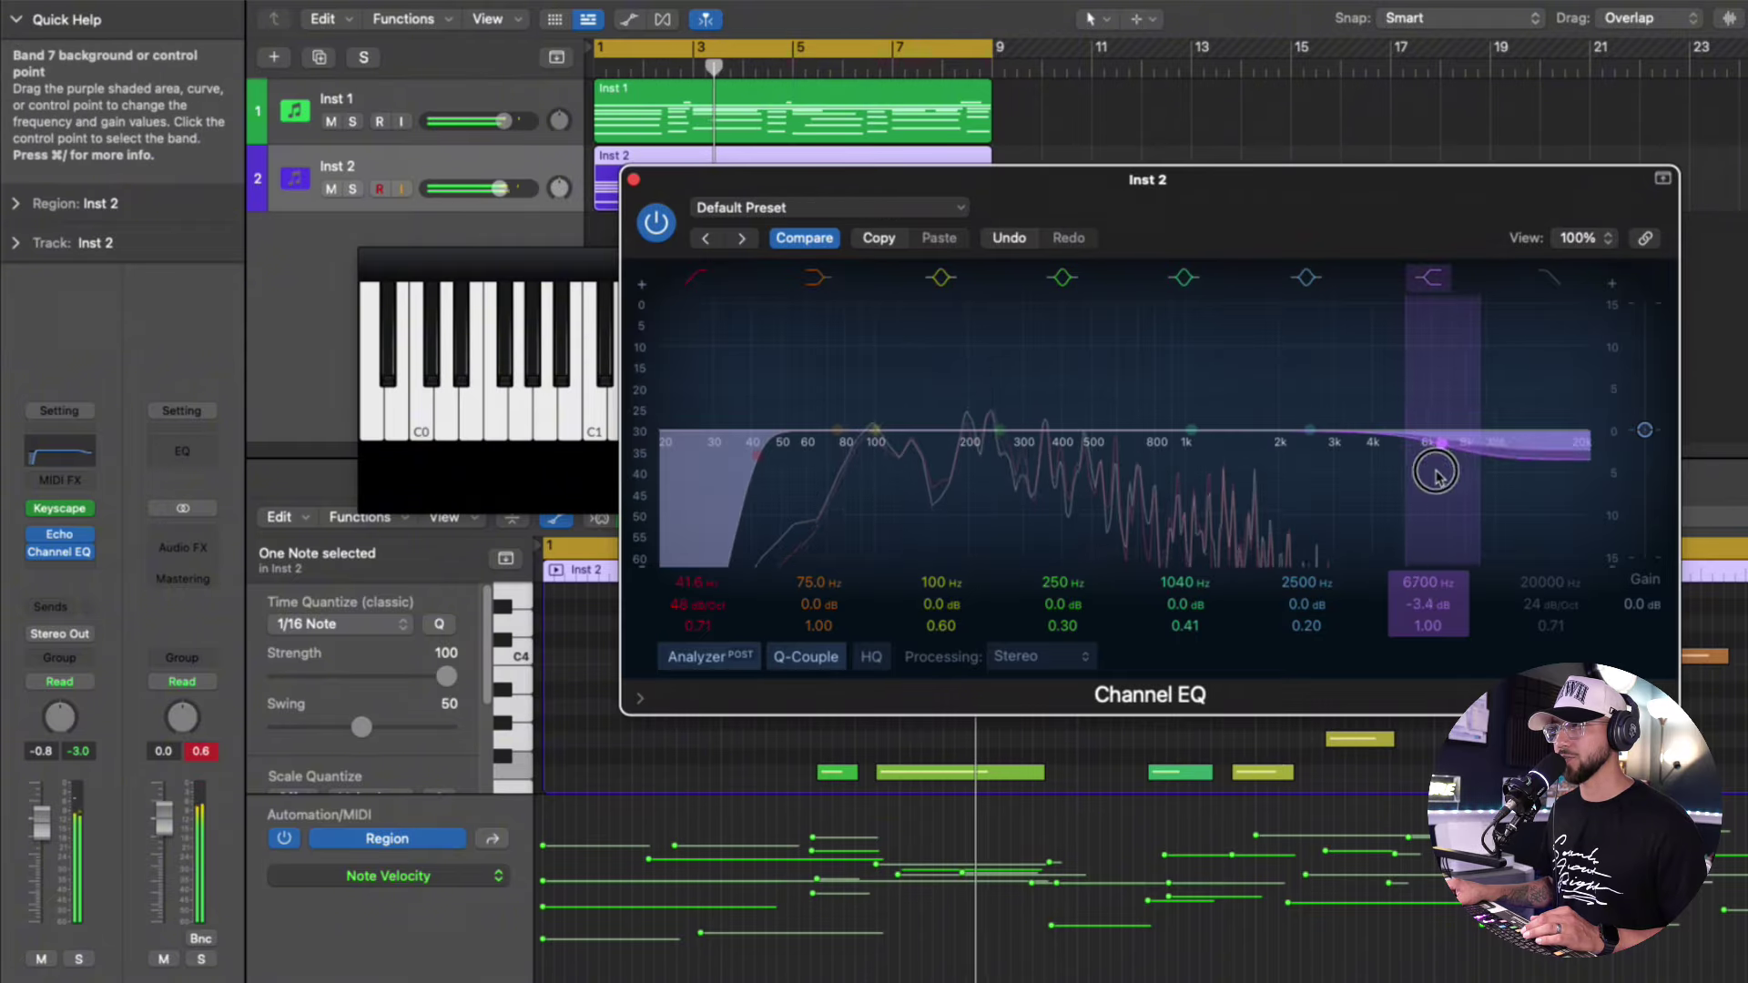
mouse_move(1181, 455)
mouse_down()
mouse_move(1078, 466)
mouse_move(1112, 456)
mouse_up()
drag(839, 437, 874, 444)
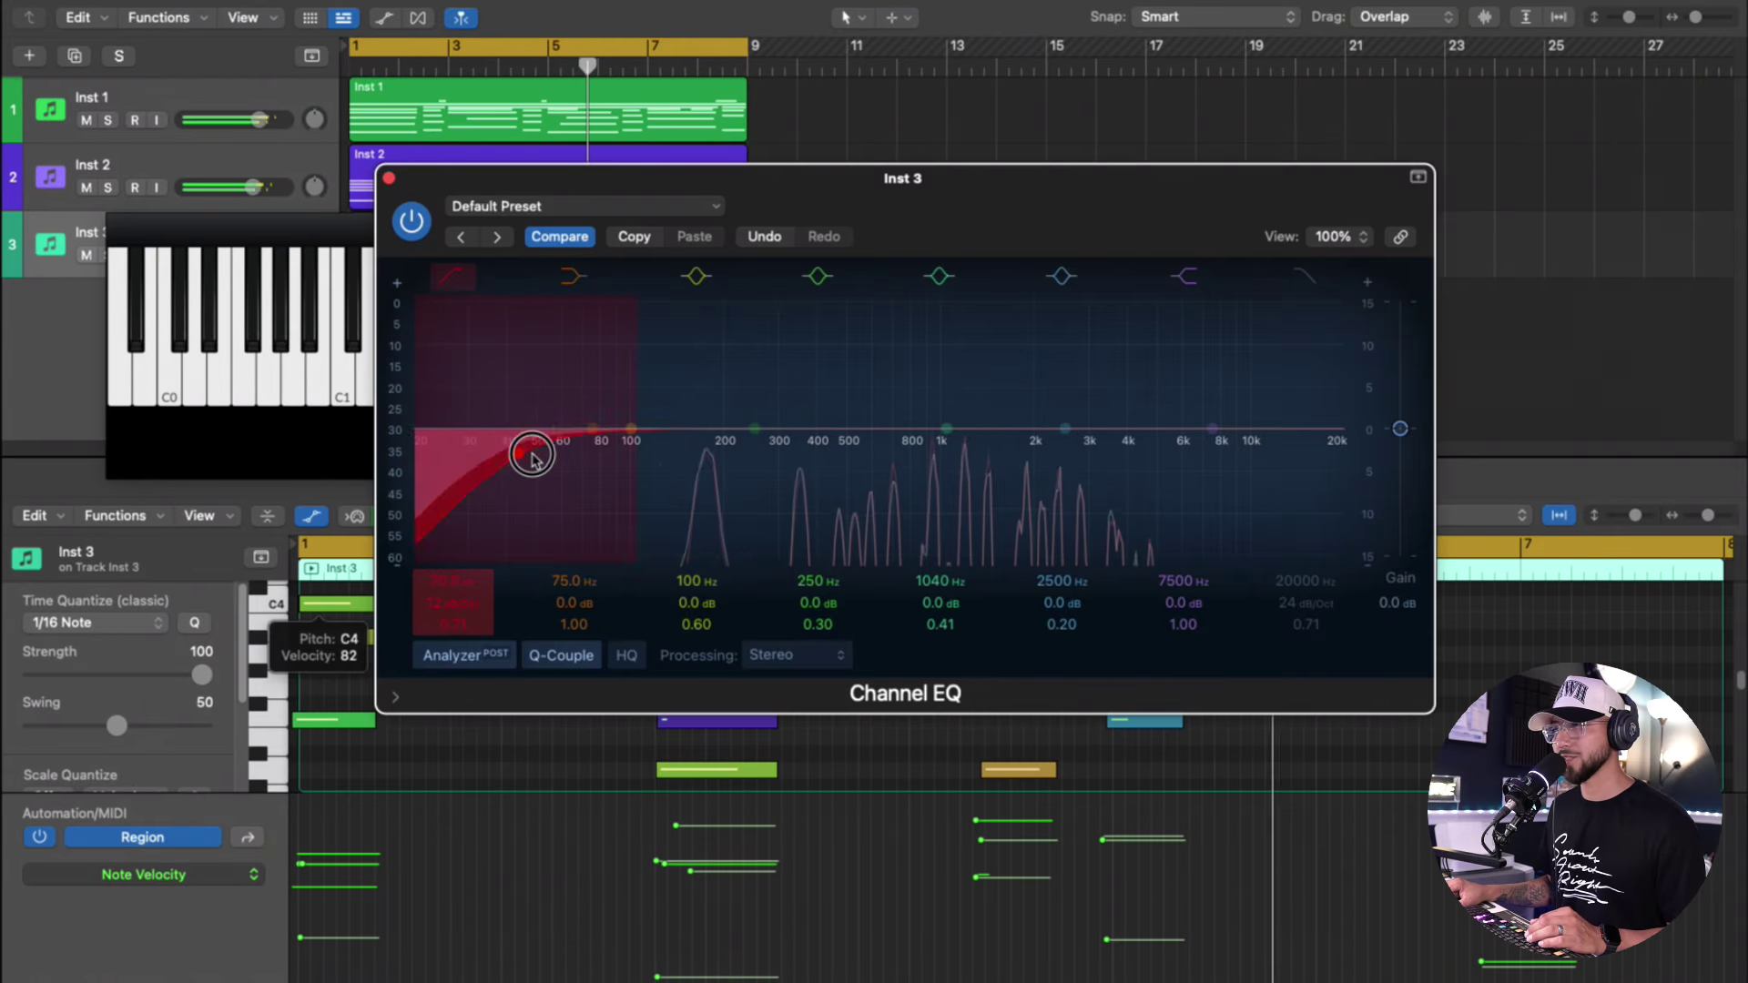
Shape Inst 3's Channel EQ with a 48 dB/Oct low cut at 276 Hz, a 1.3 dB dip at 670 Hz and a lowered high cut.
drag(530, 449, 776, 450)
drag(454, 602, 453, 550)
drag(1334, 450, 888, 439)
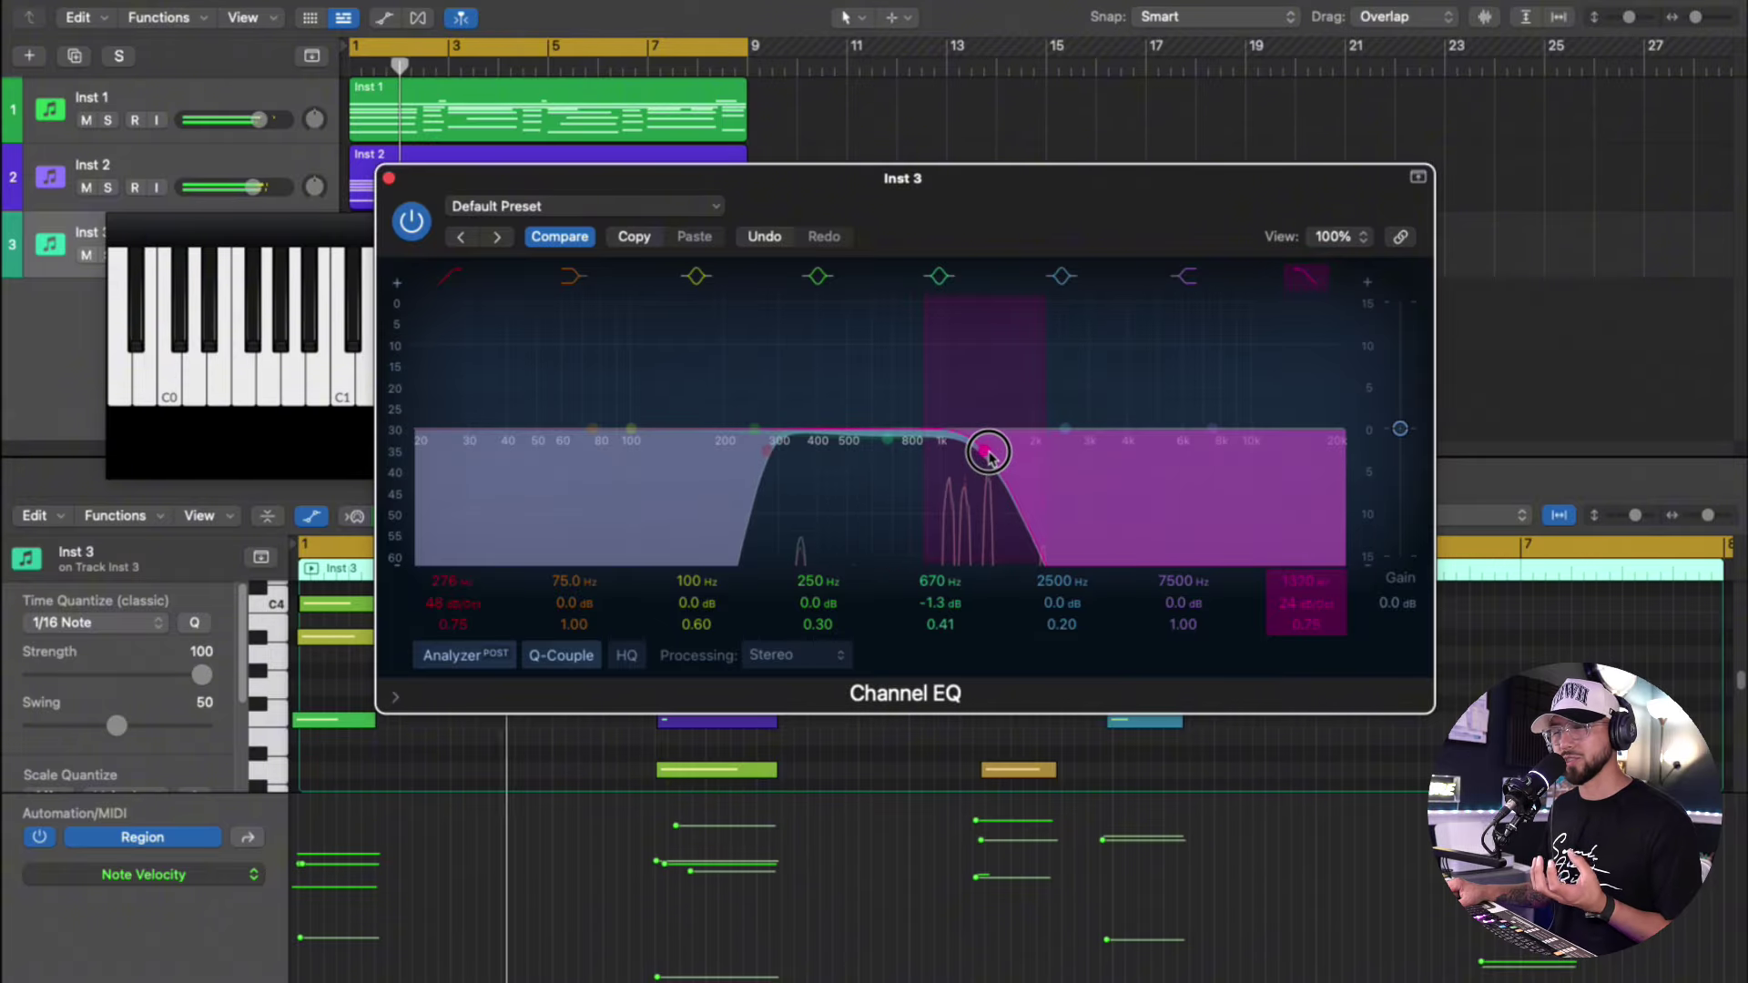
drag(999, 459, 1016, 458)
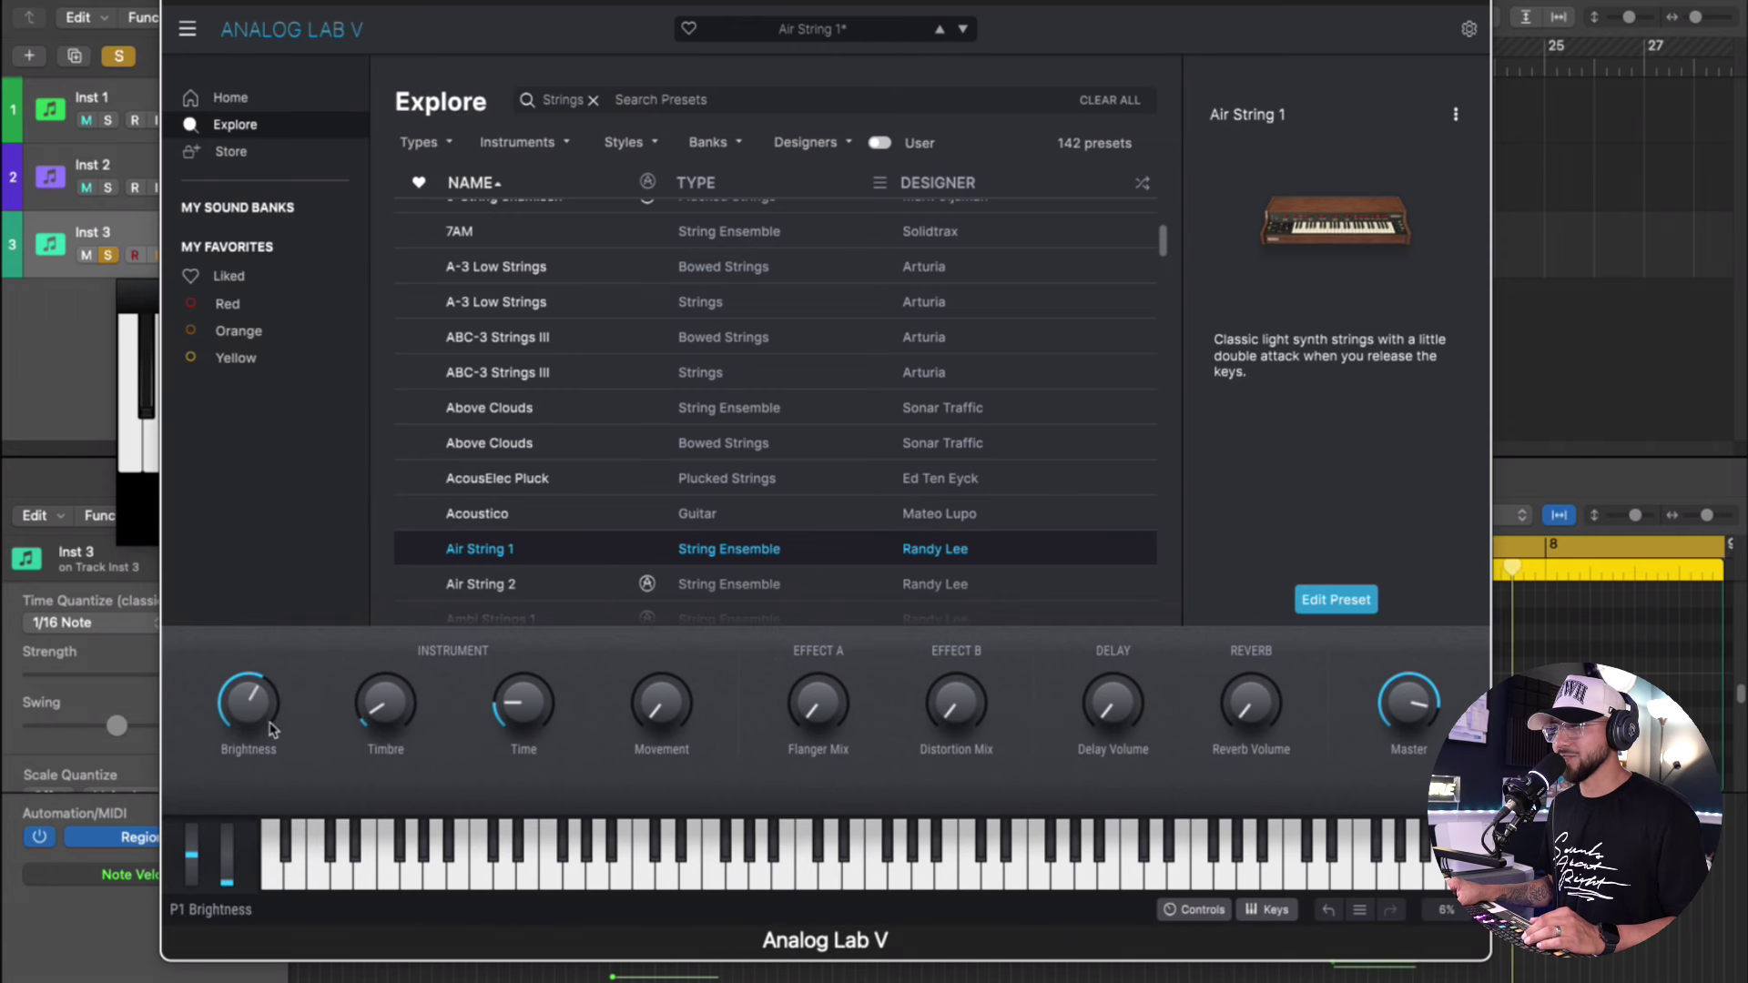
key(v)
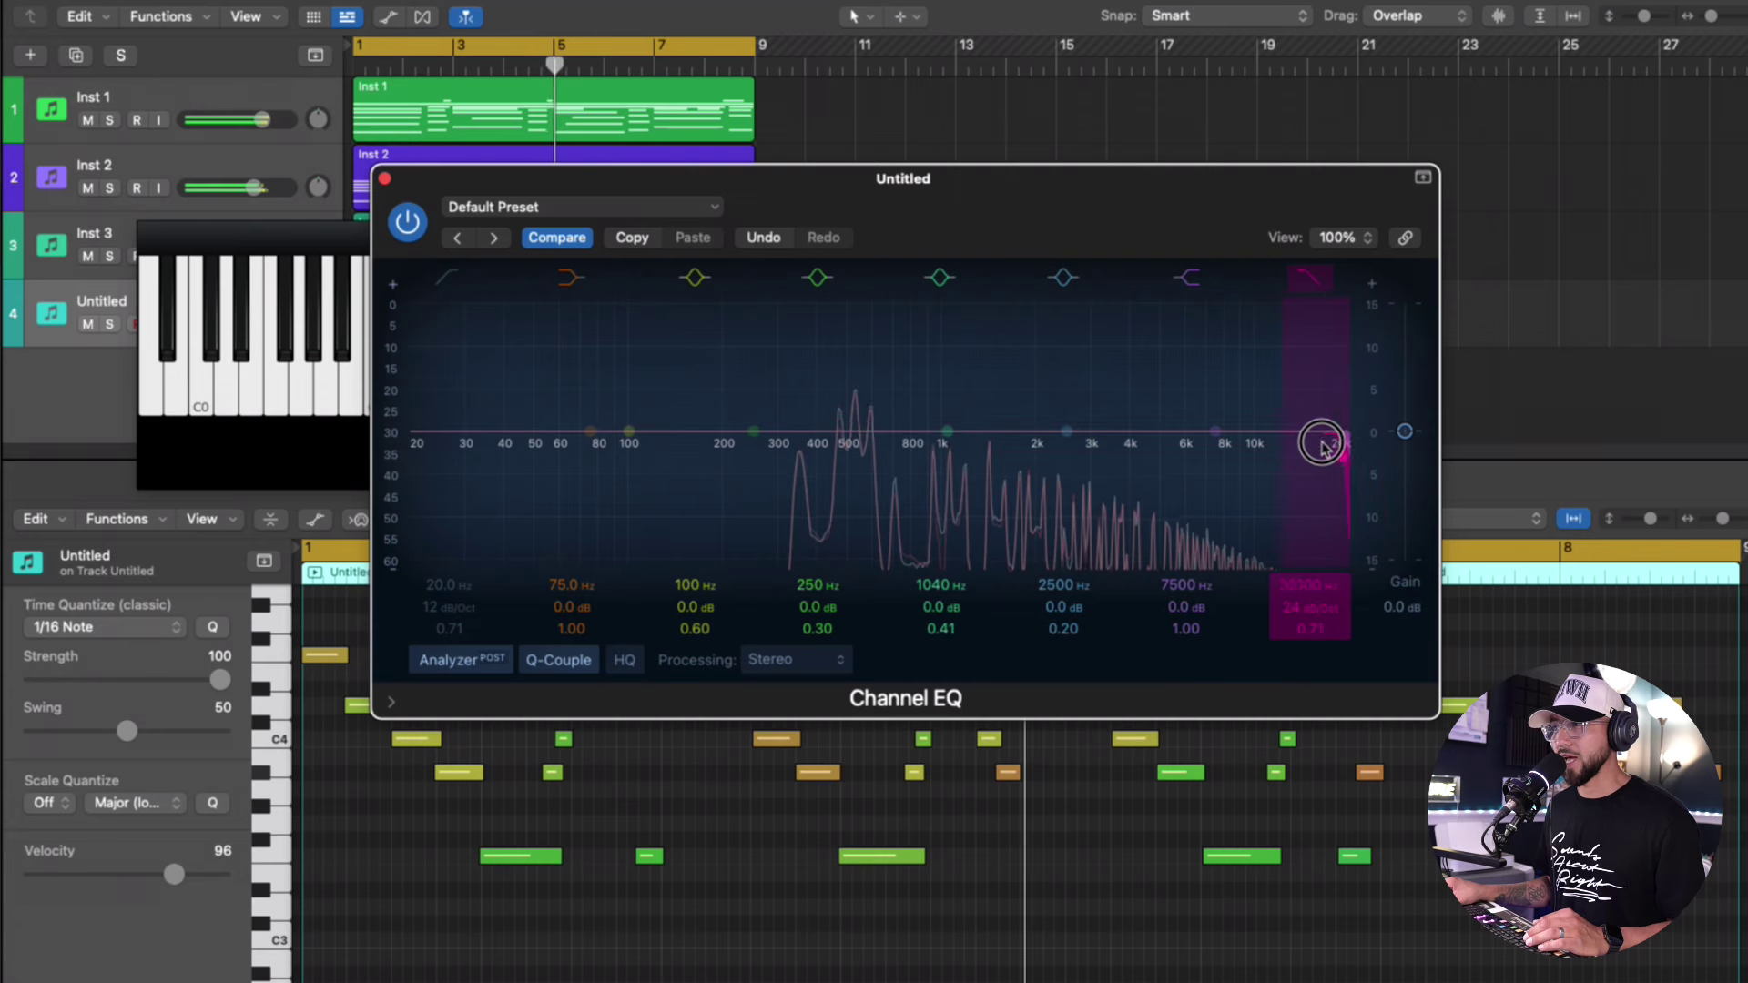
On the Untitled track, roll off the lows and highs in Channel EQ and slightly lengthen the final note.
drag(427, 437, 818, 455)
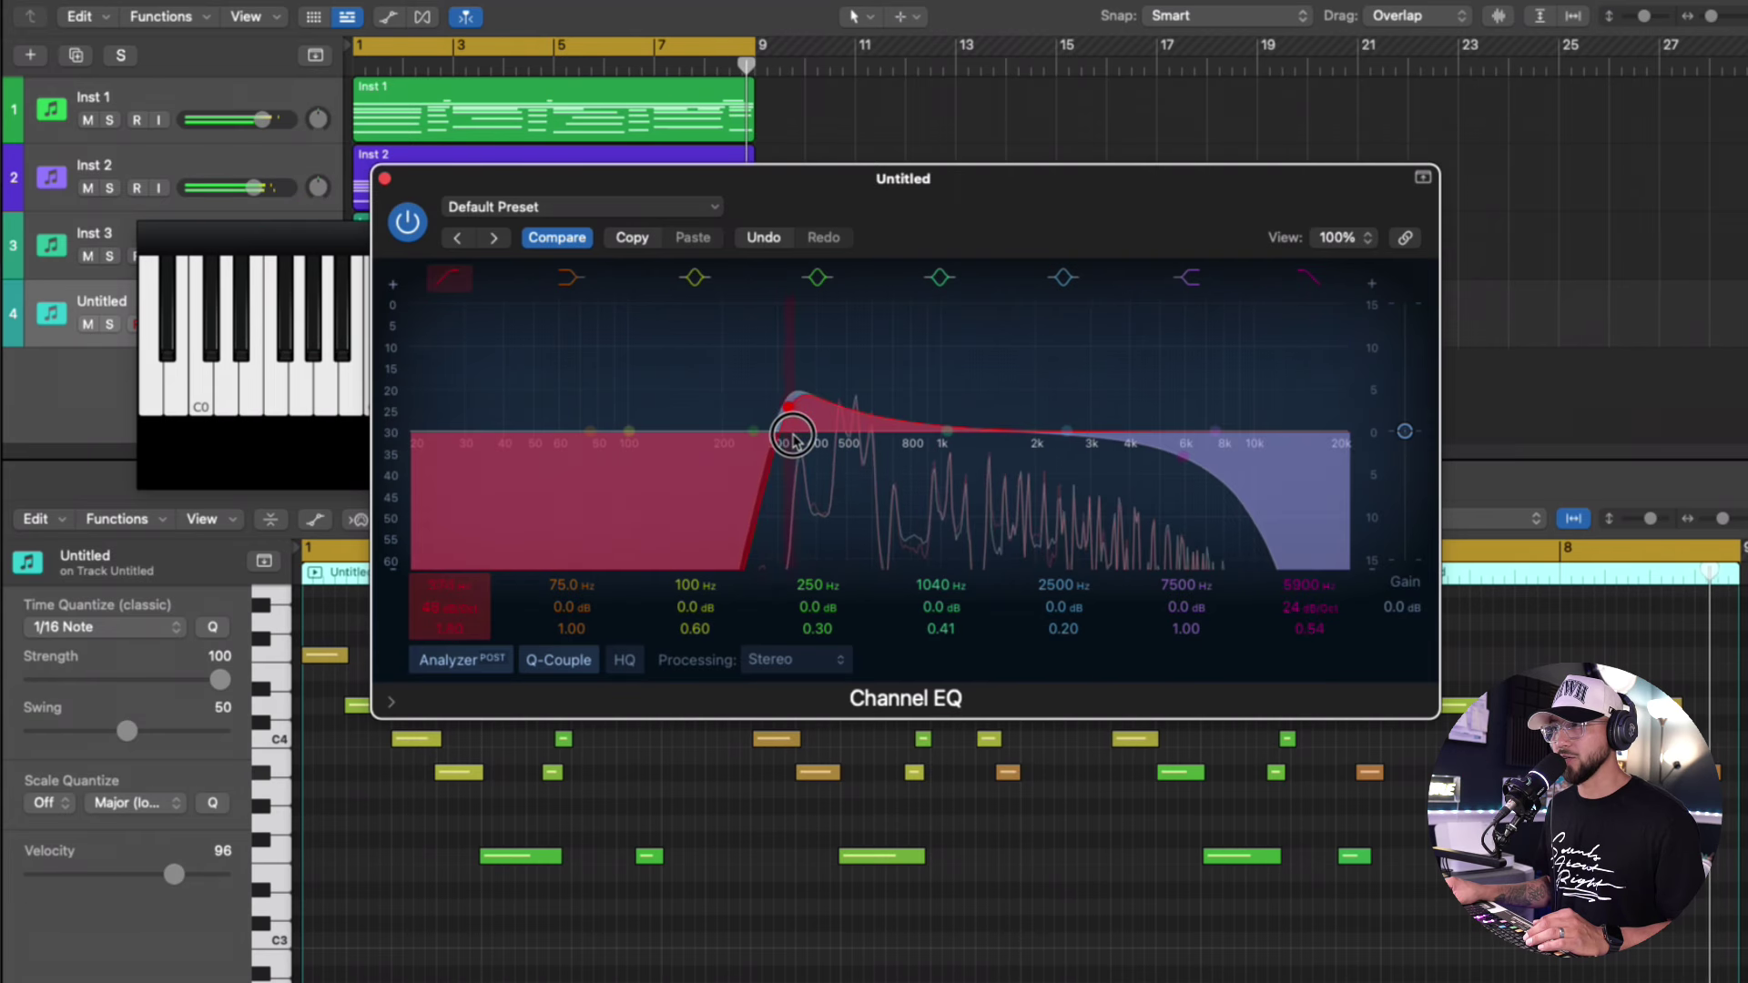
drag(1311, 446, 1154, 456)
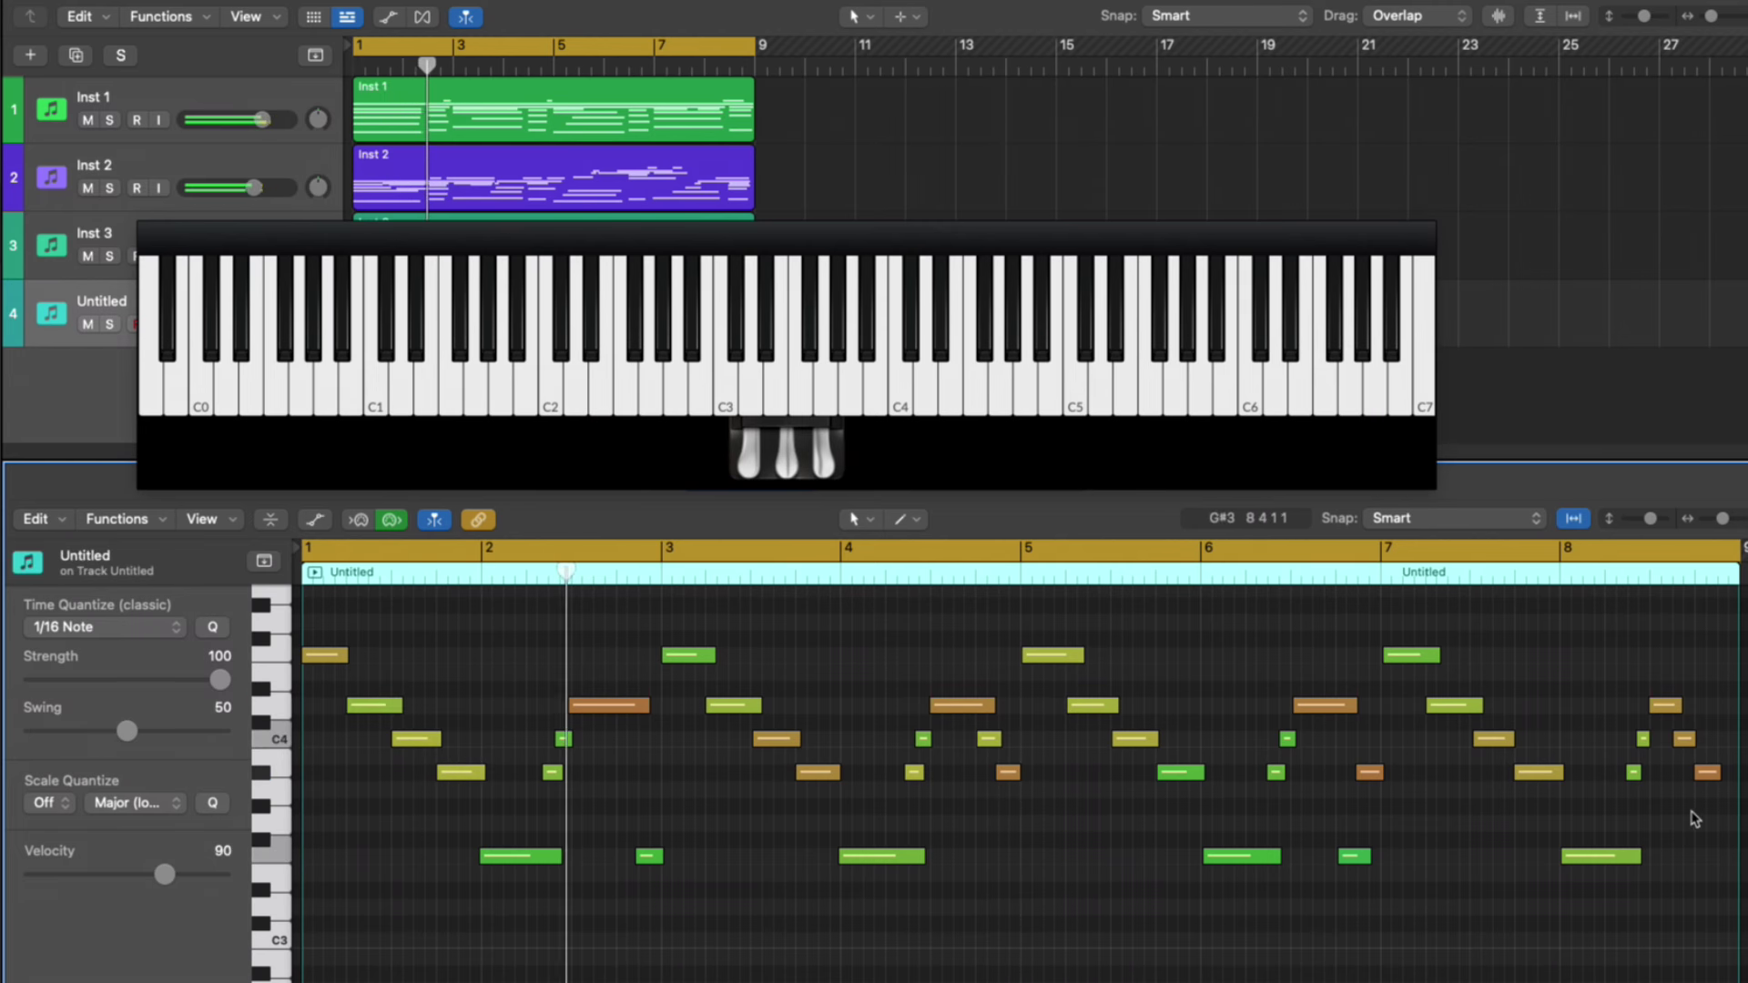
drag(1715, 775, 1730, 775)
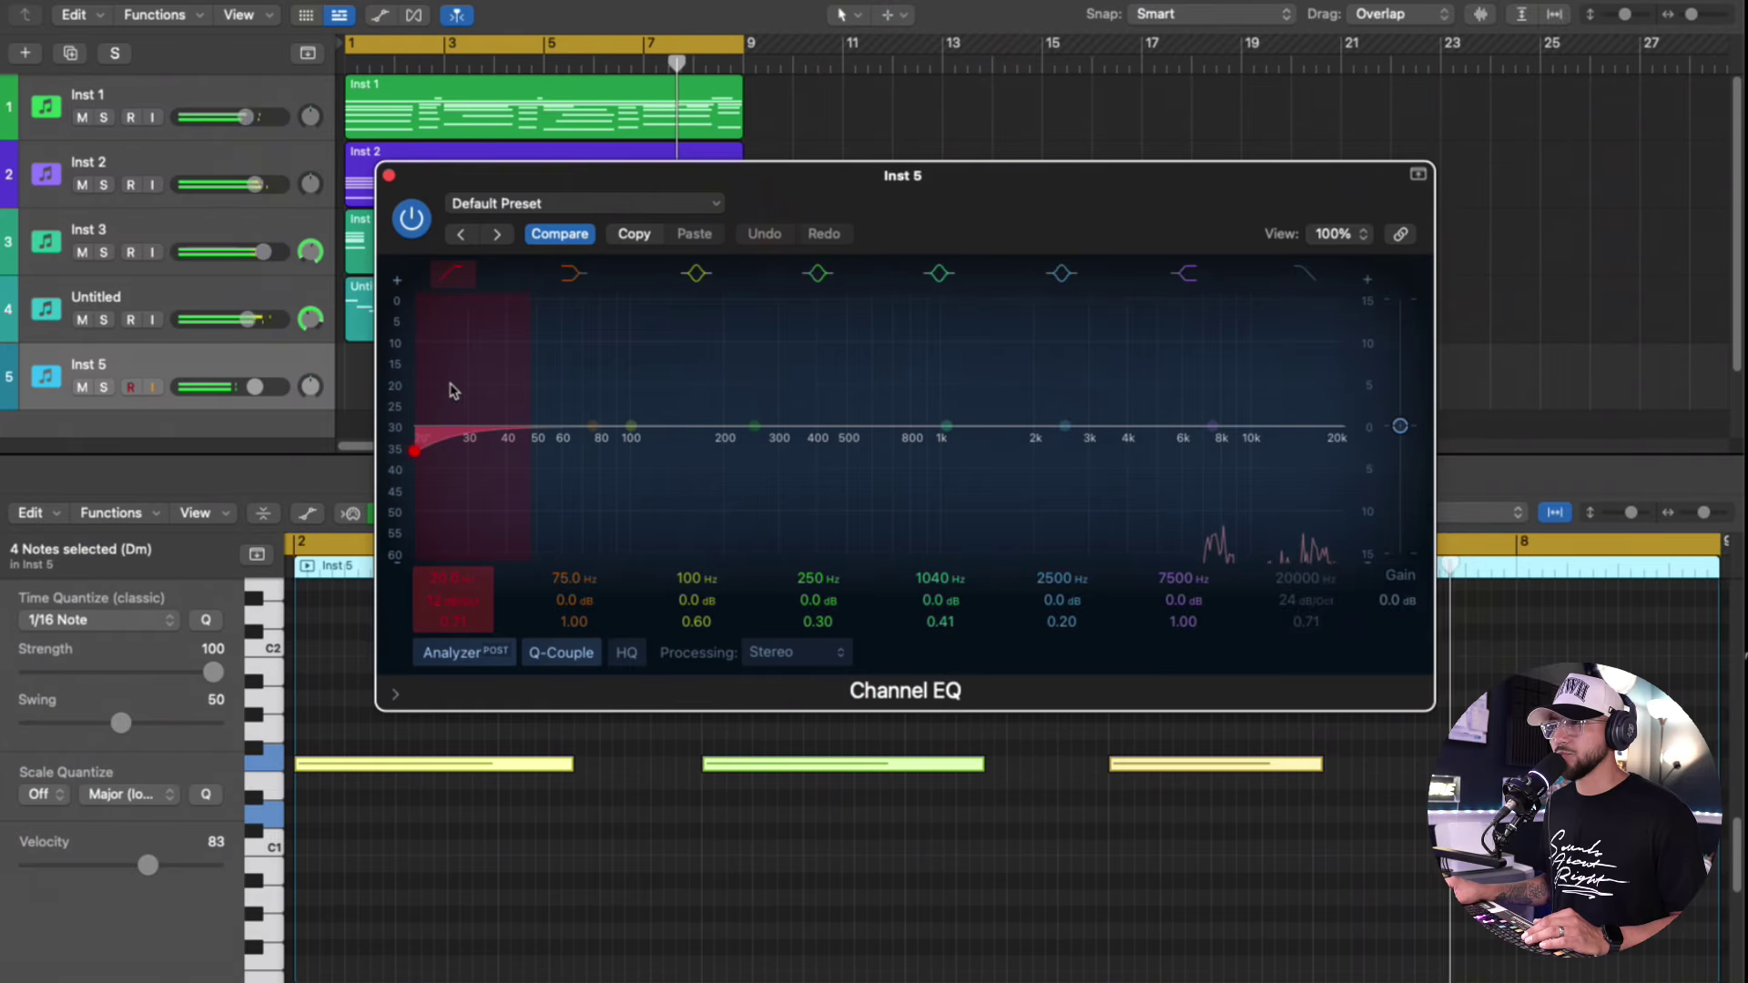
Shape Inst 5's Channel EQ with a 12 dB/Oct low cut at 314 Hz, a high cut near 7000 Hz and a 1.9 dB dip at 965 Hz.
drag(454, 391, 802, 428)
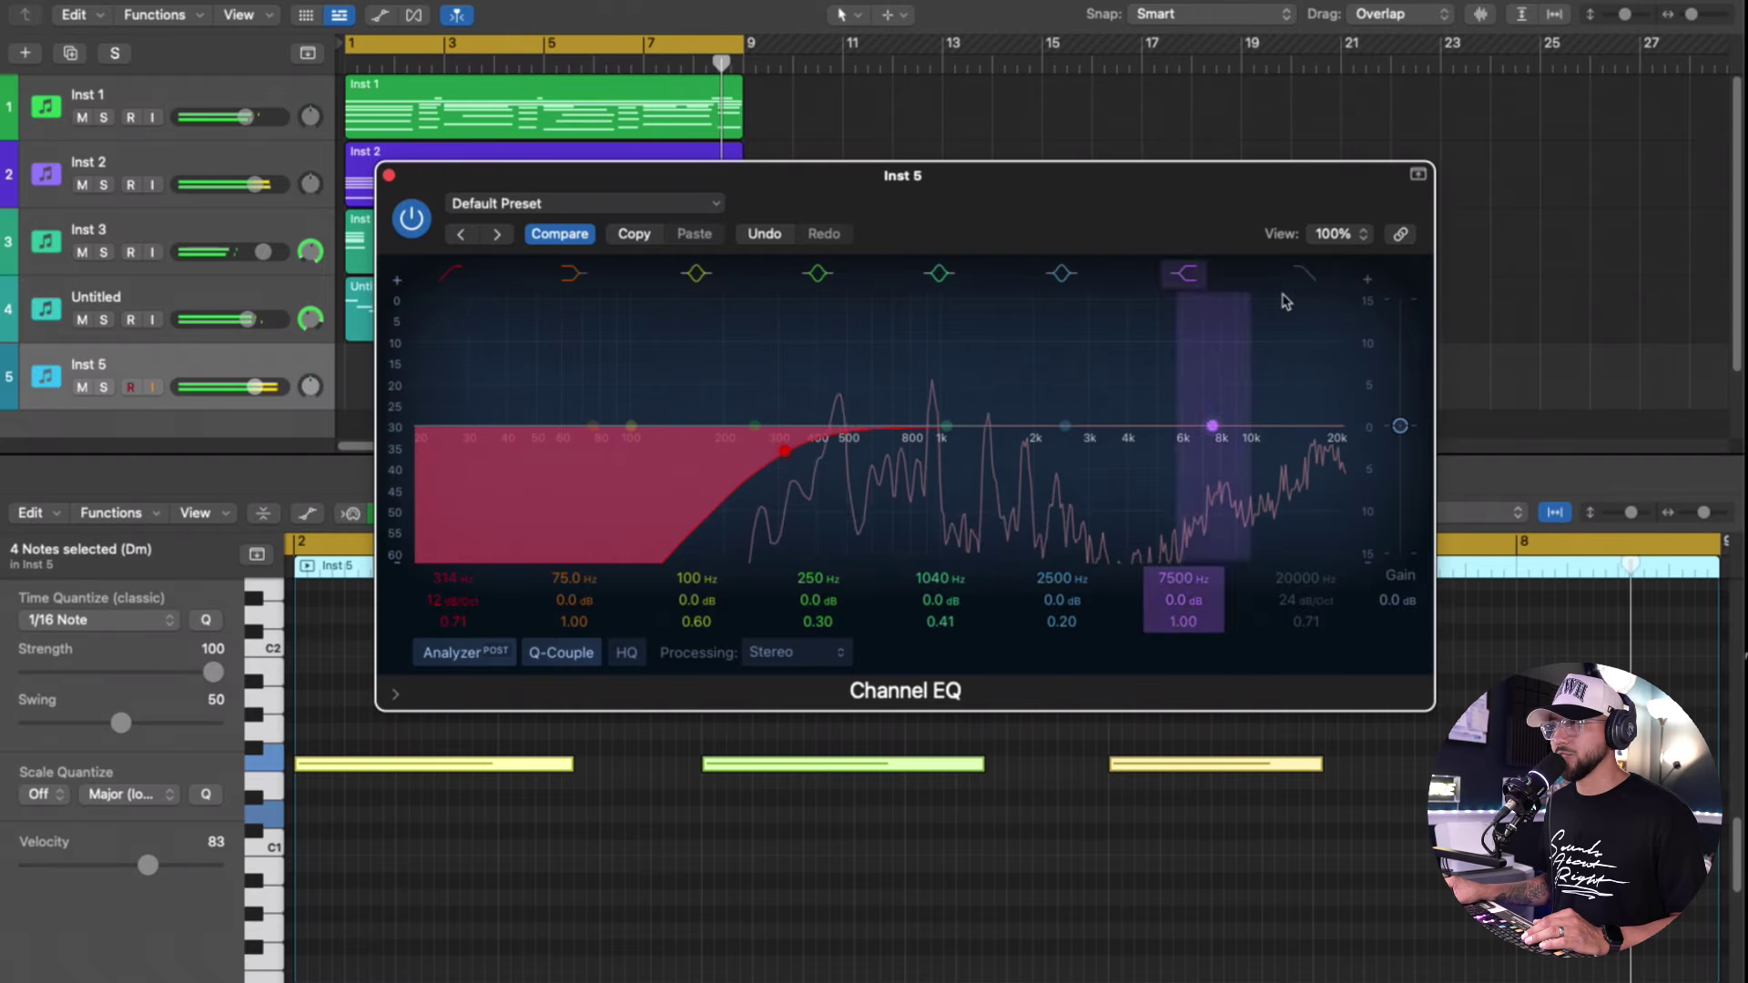
drag(1336, 397, 1203, 467)
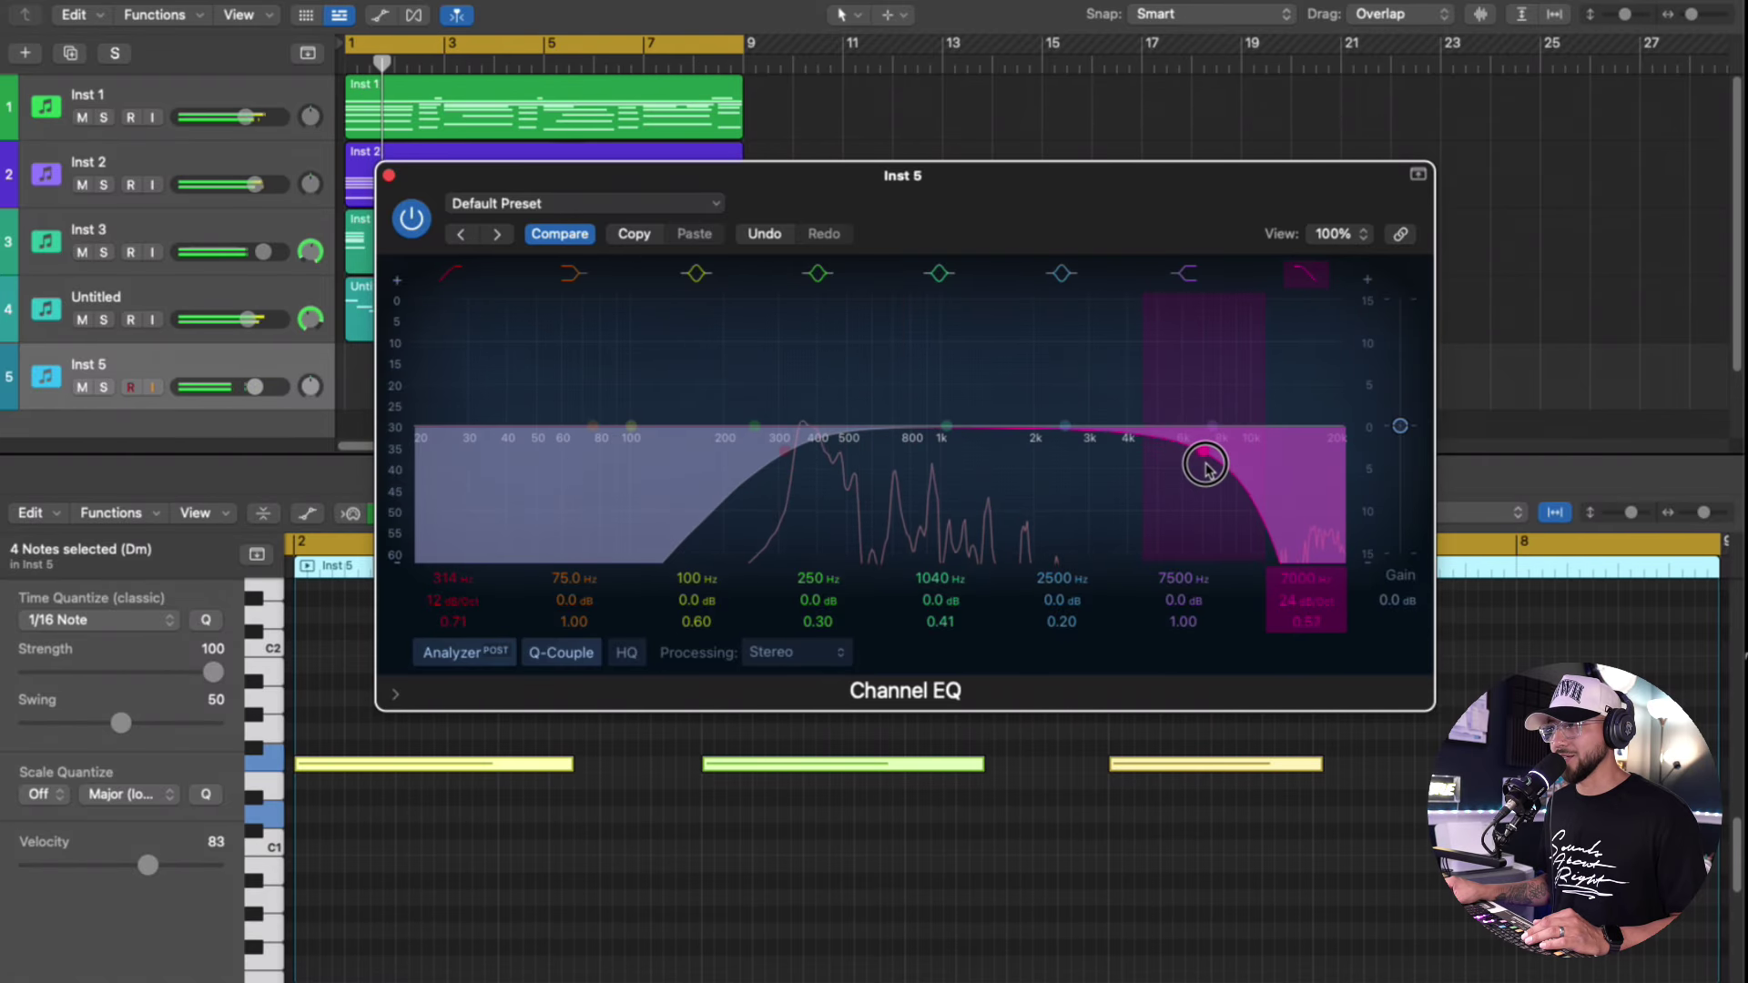
drag(946, 440, 935, 452)
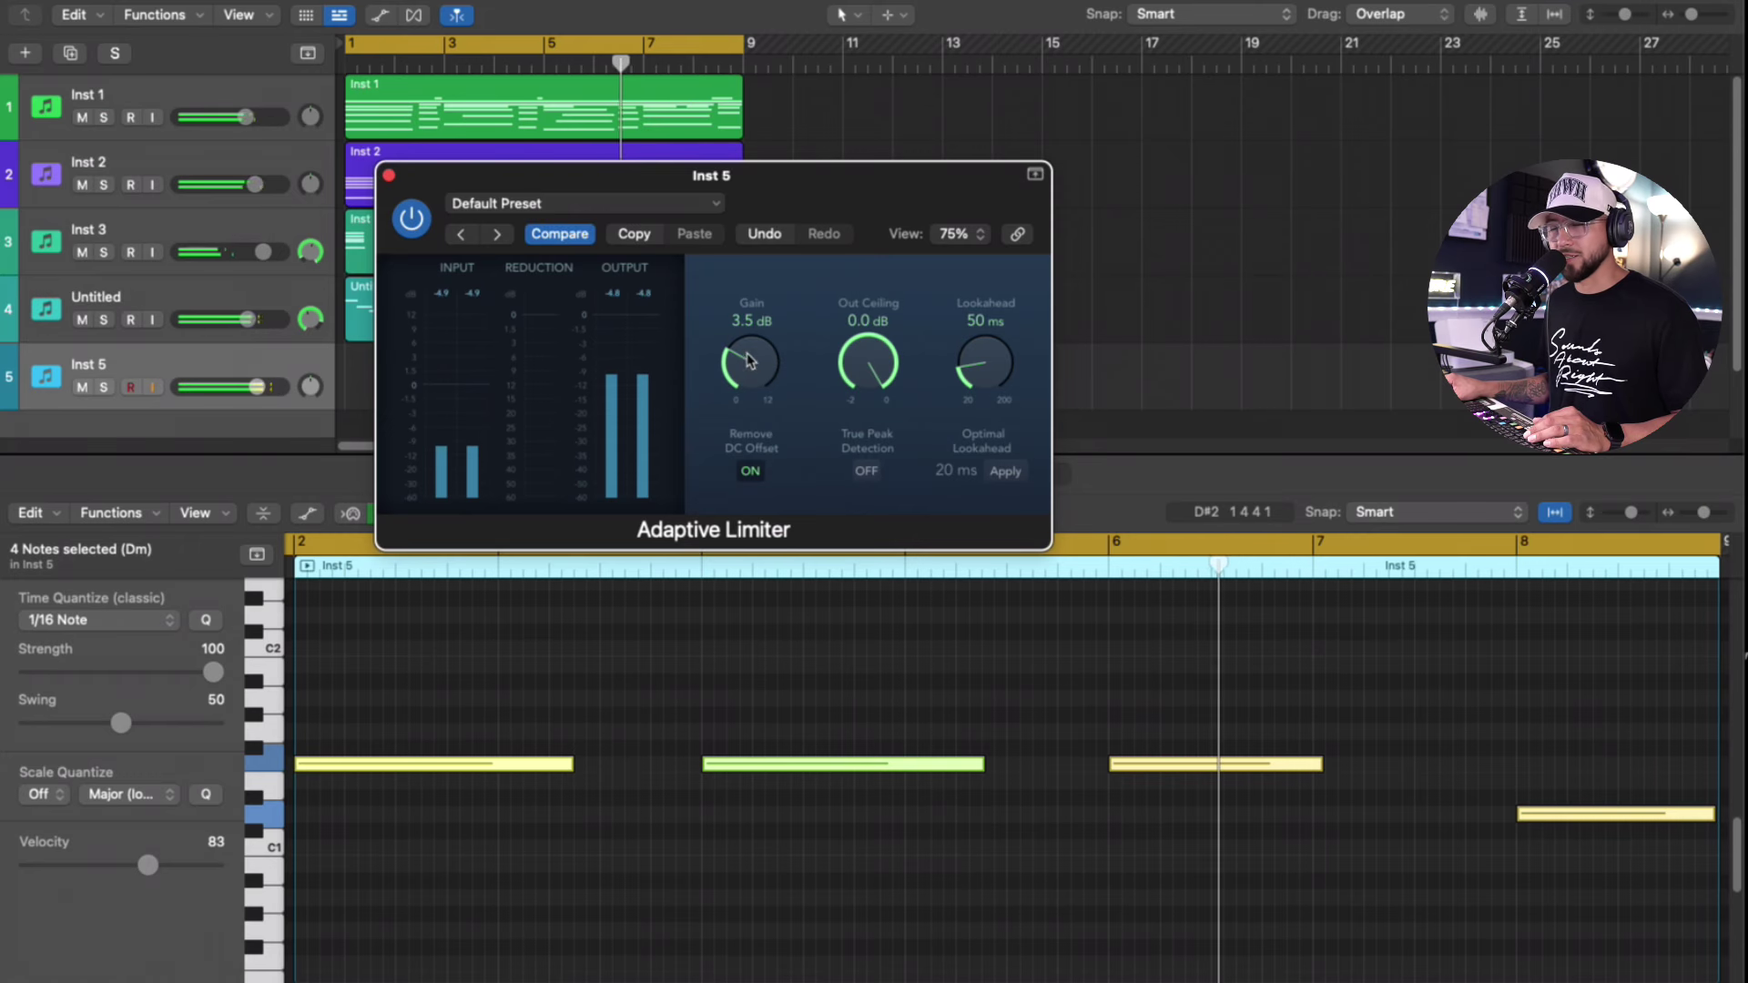
Raise the Adaptive Limiter gain on Inst 5 and set ValhallaVintageVerb to Dirty Hall mode with a 43.3 % mix.
drag(747, 361, 759, 312)
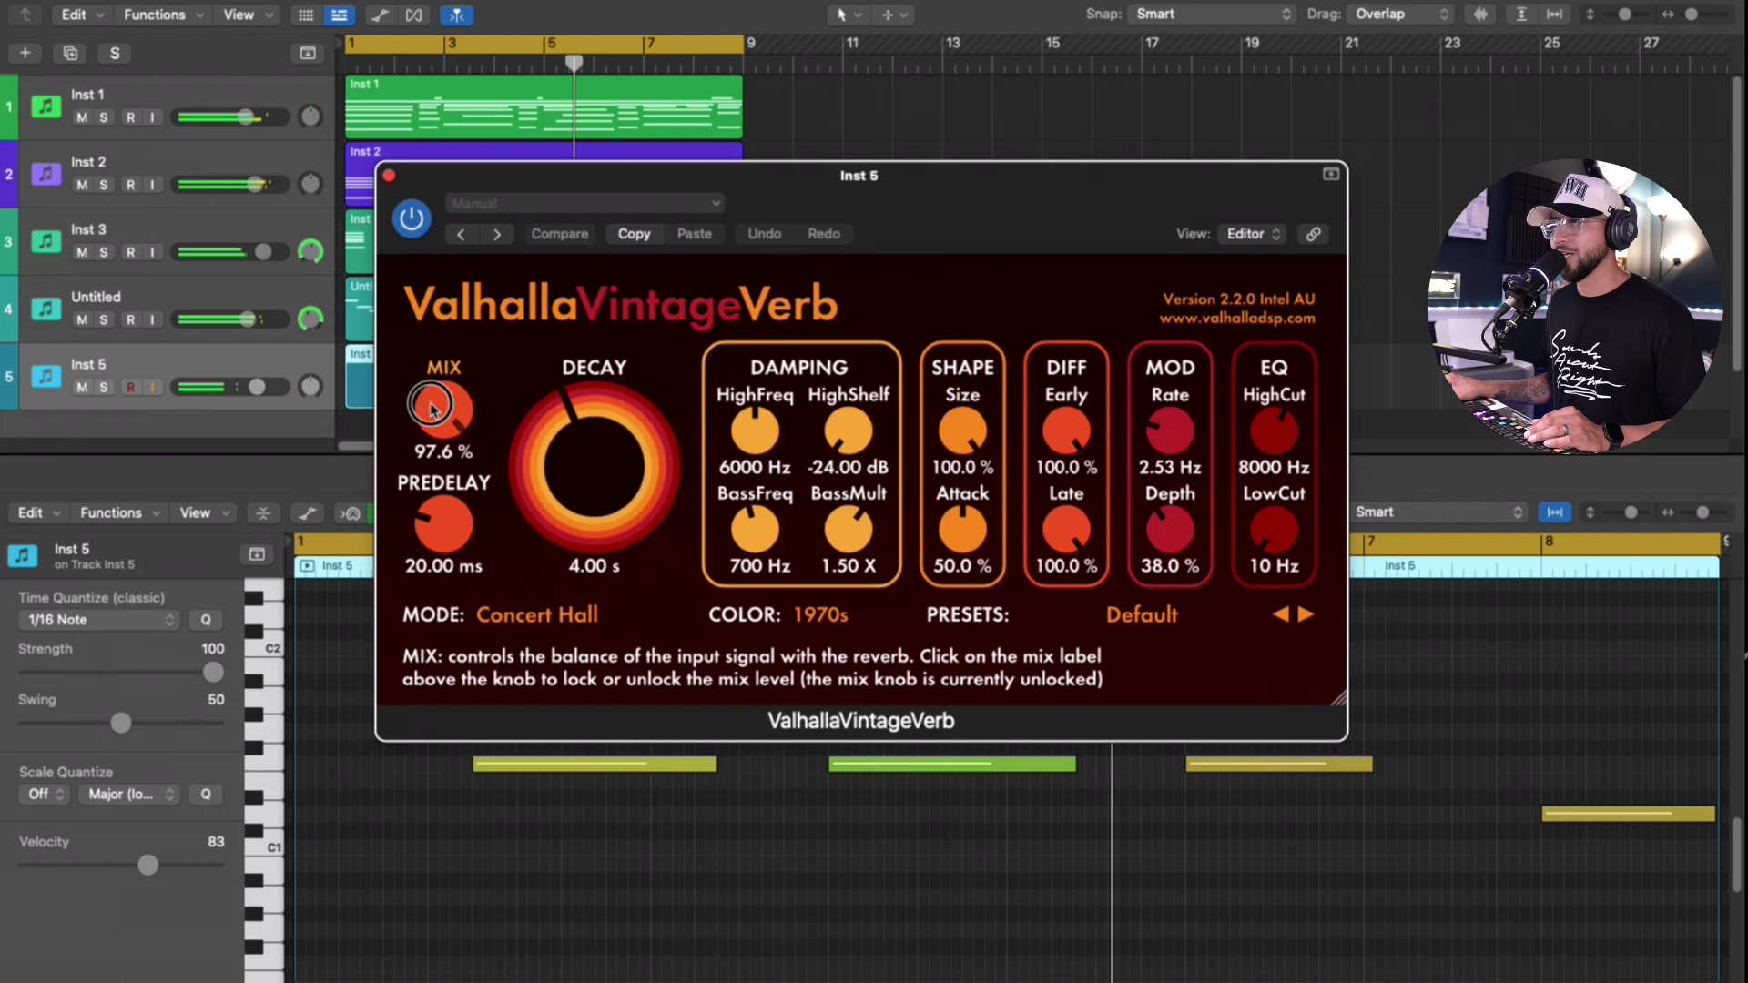
click(524, 615)
click(510, 339)
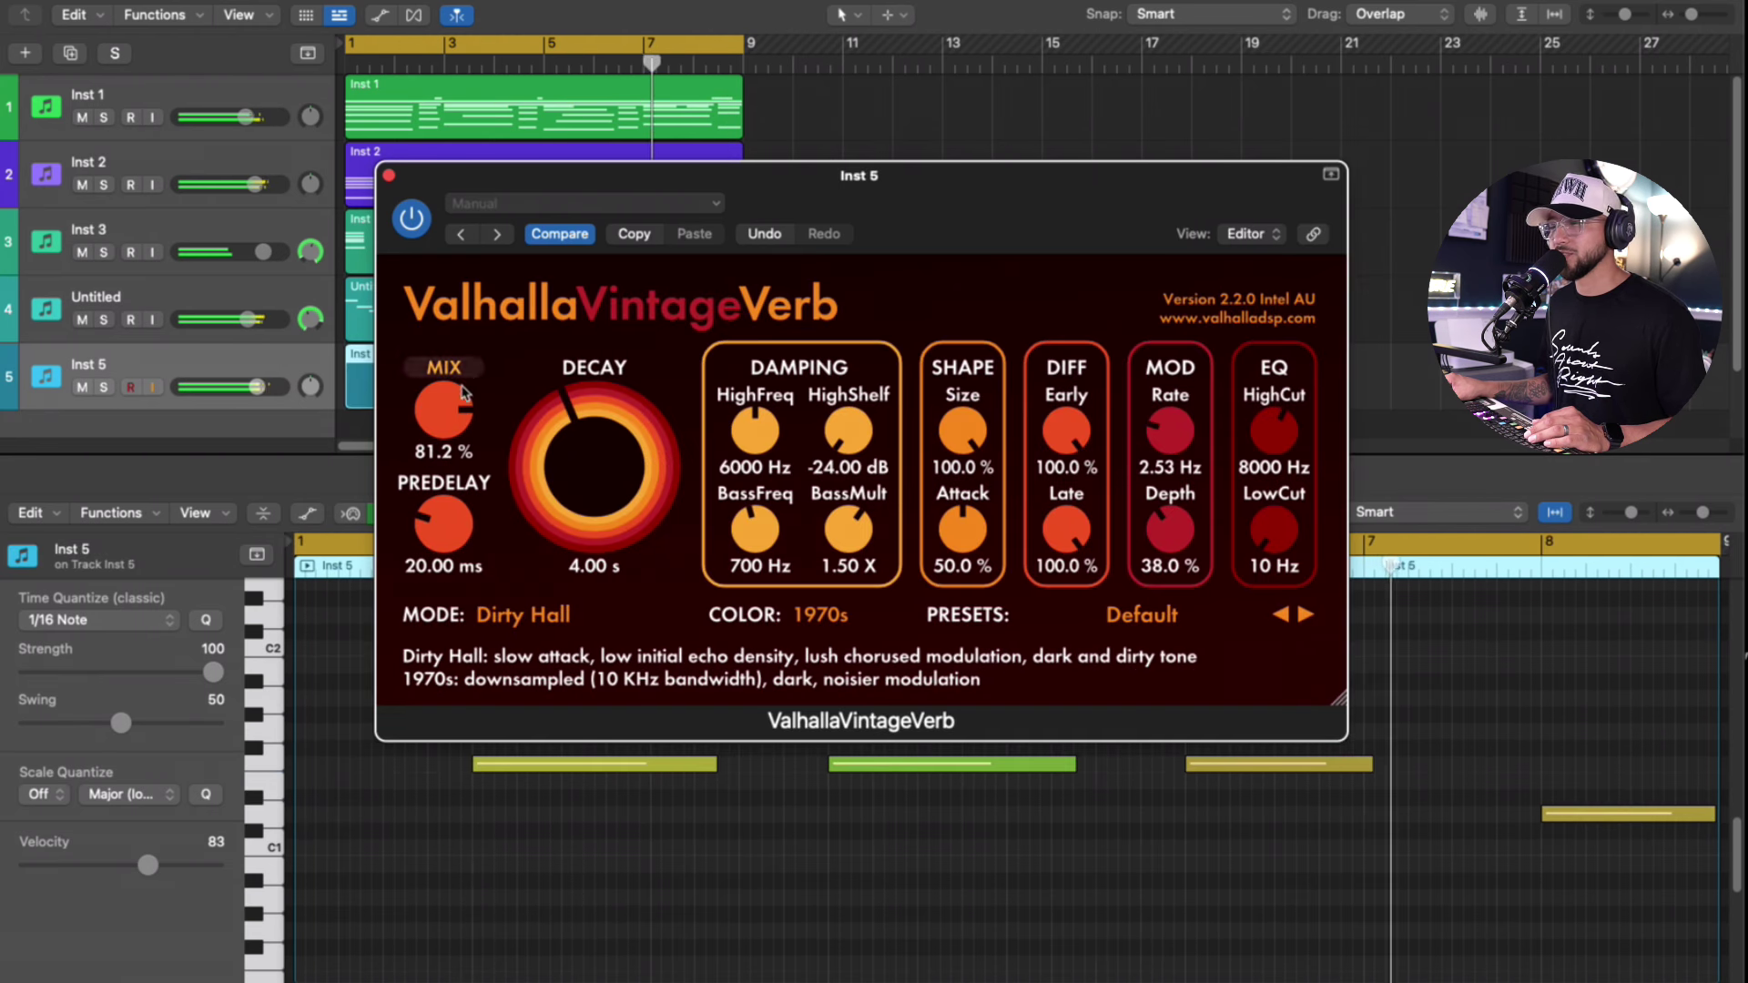
drag(444, 412, 444, 391)
click(388, 175)
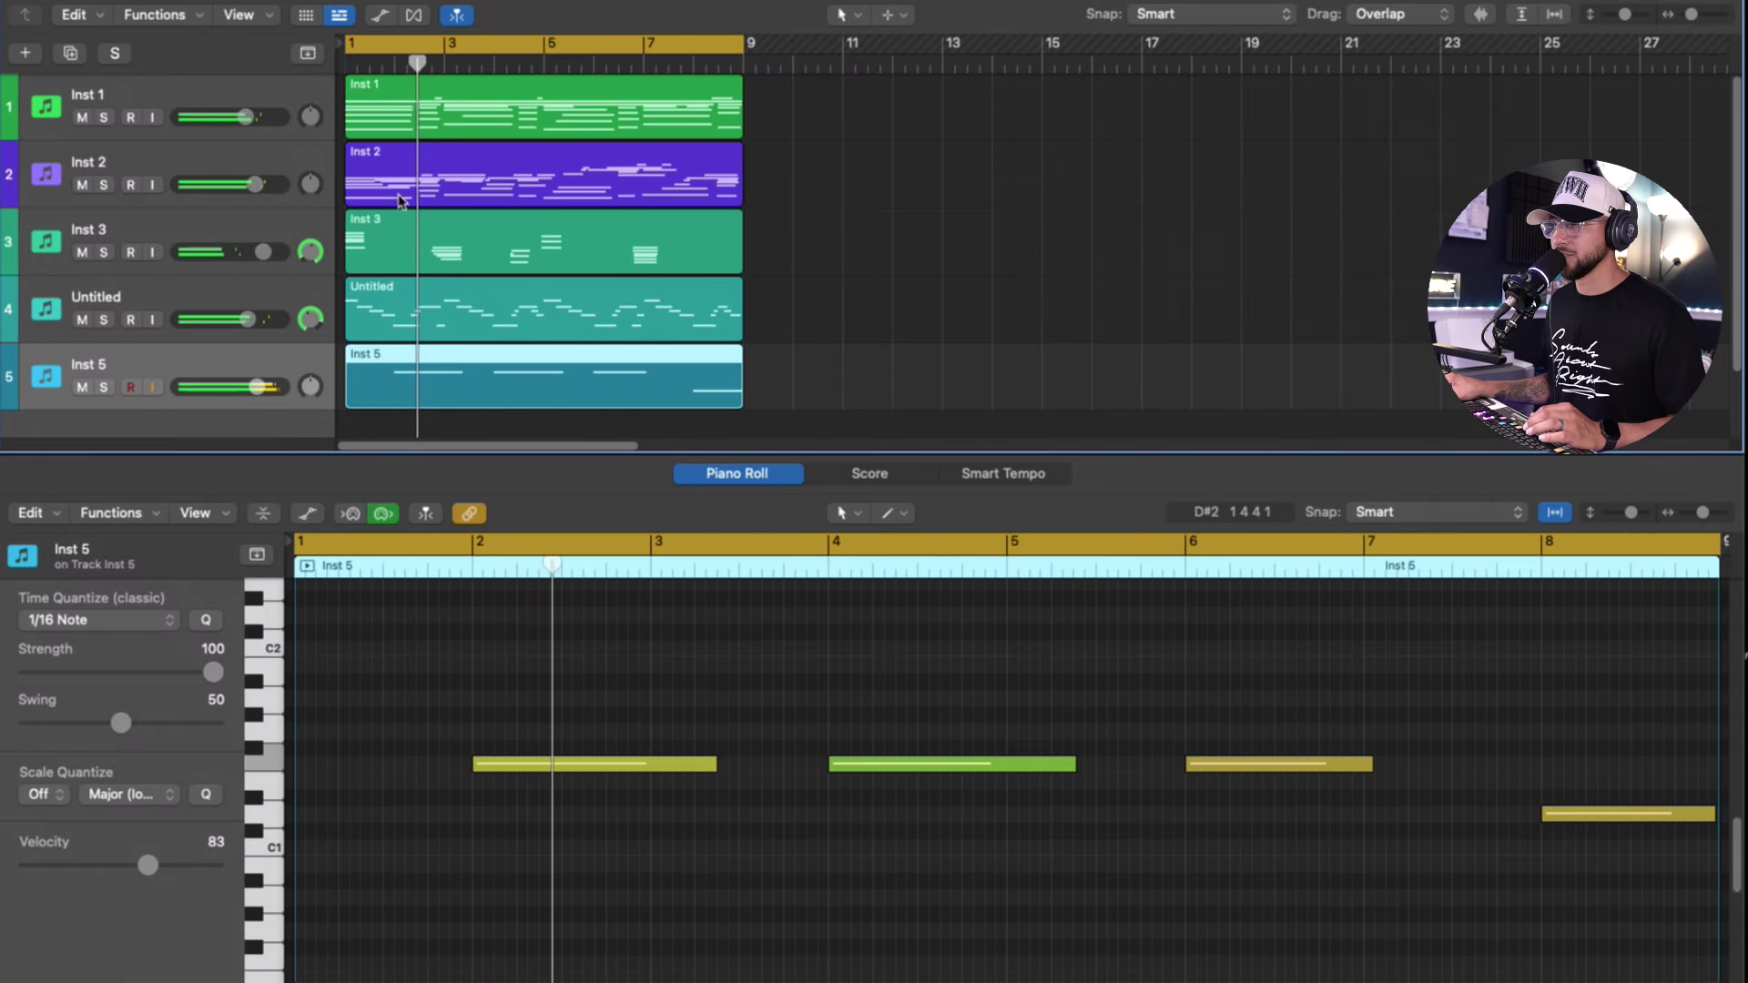
Move the last Inst 5 note to start at bar 7 and extend it to about the middle of bar 8.
click(1560, 813)
drag(1561, 813, 1623, 813)
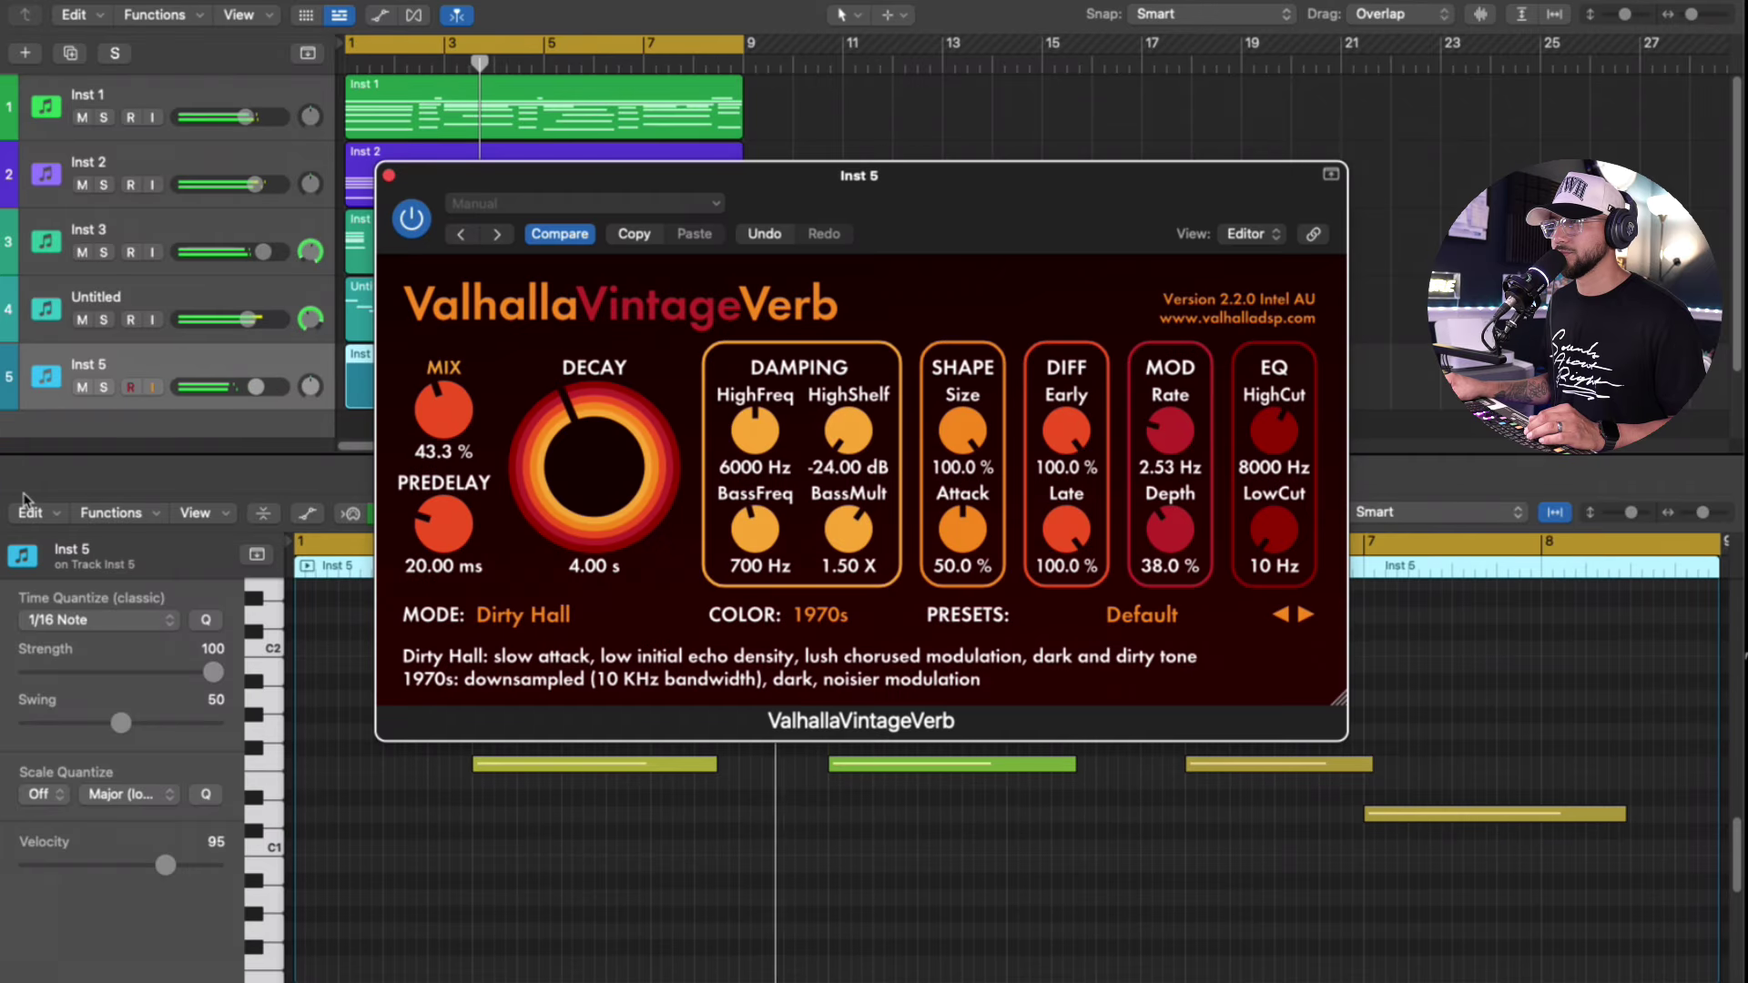
Choose a different ValhallaVintageVerb mode for Inst 5, and move its Channel EQ's midrange dip down and high cut up in frequency.
click(523, 615)
click(514, 394)
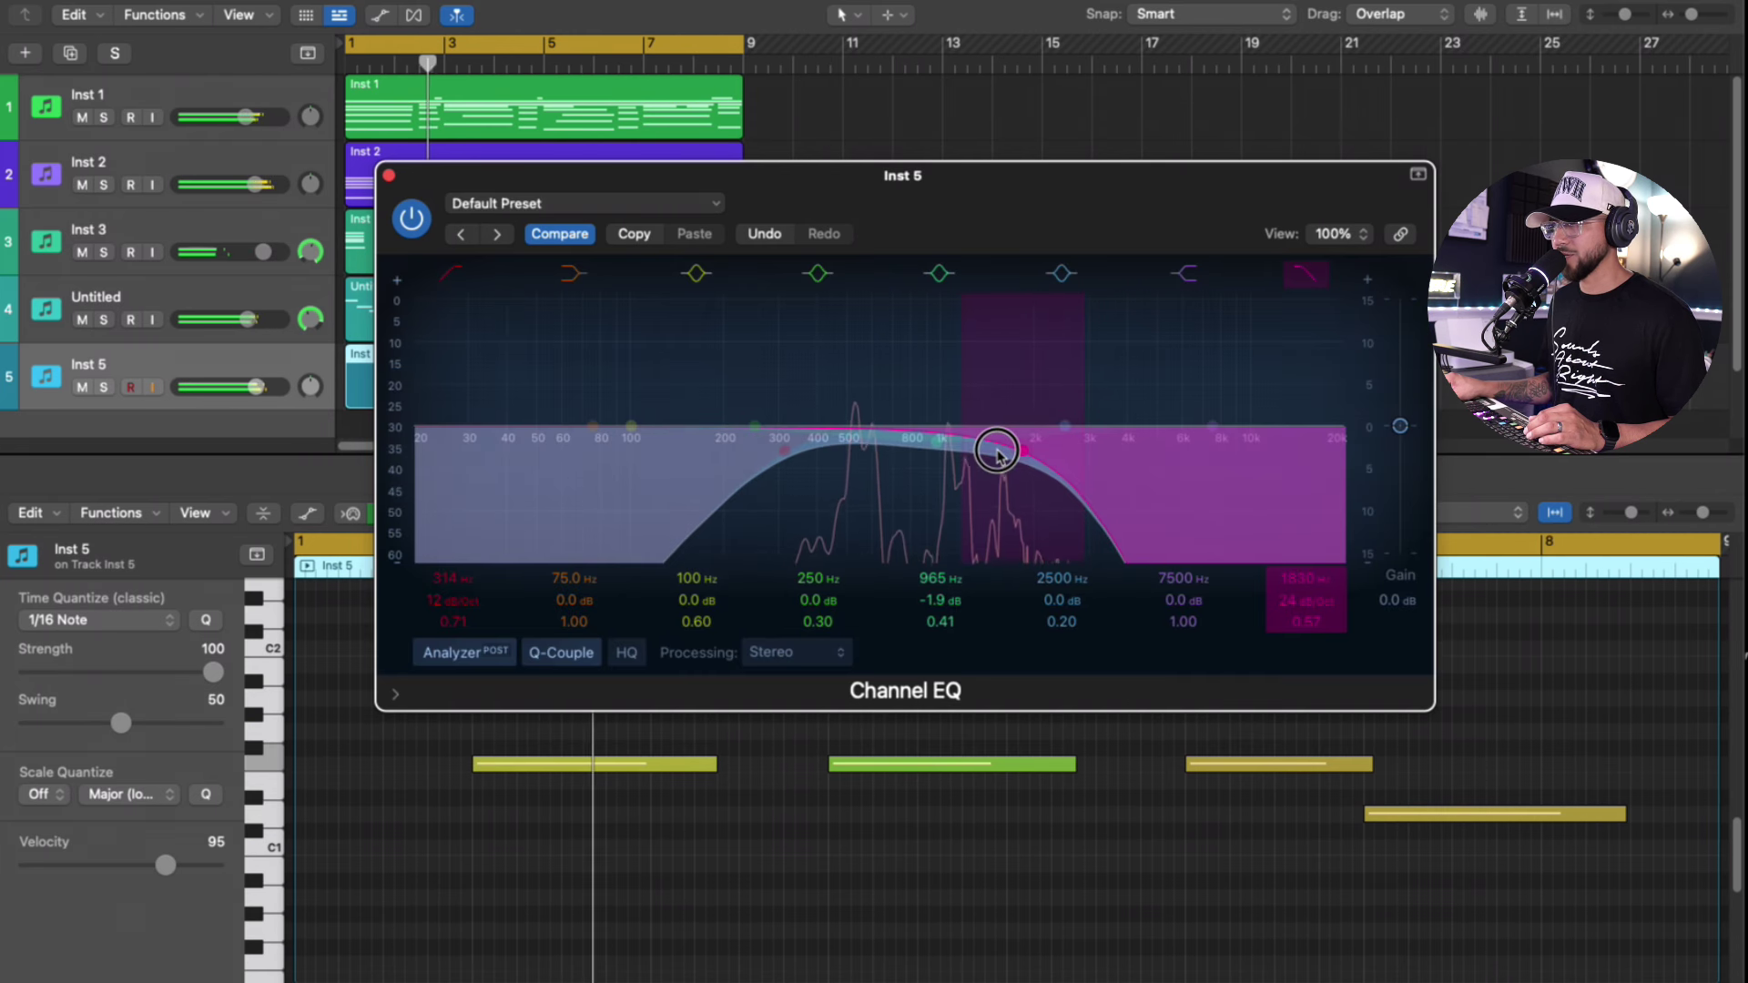
drag(929, 450, 909, 457)
drag(1039, 464, 1274, 446)
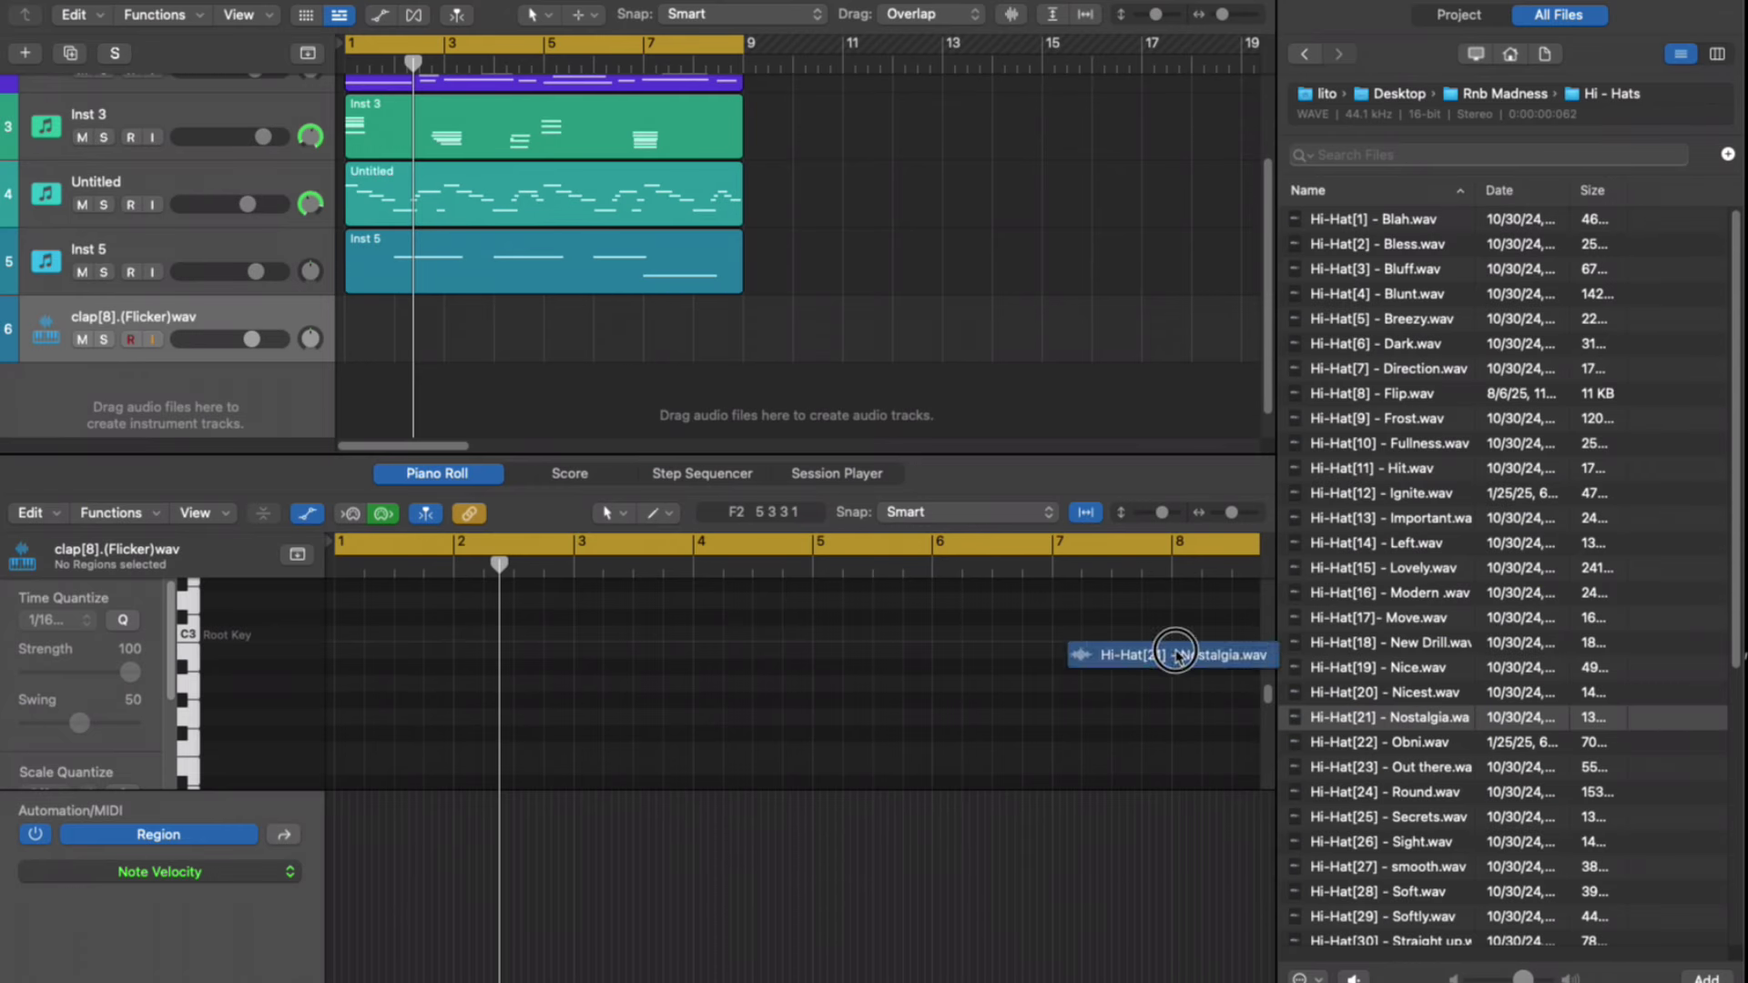
Try to add Hi-Hat[21] - Nostalgia.wav as a new track below the clap track.
drag(1174, 656, 510, 405)
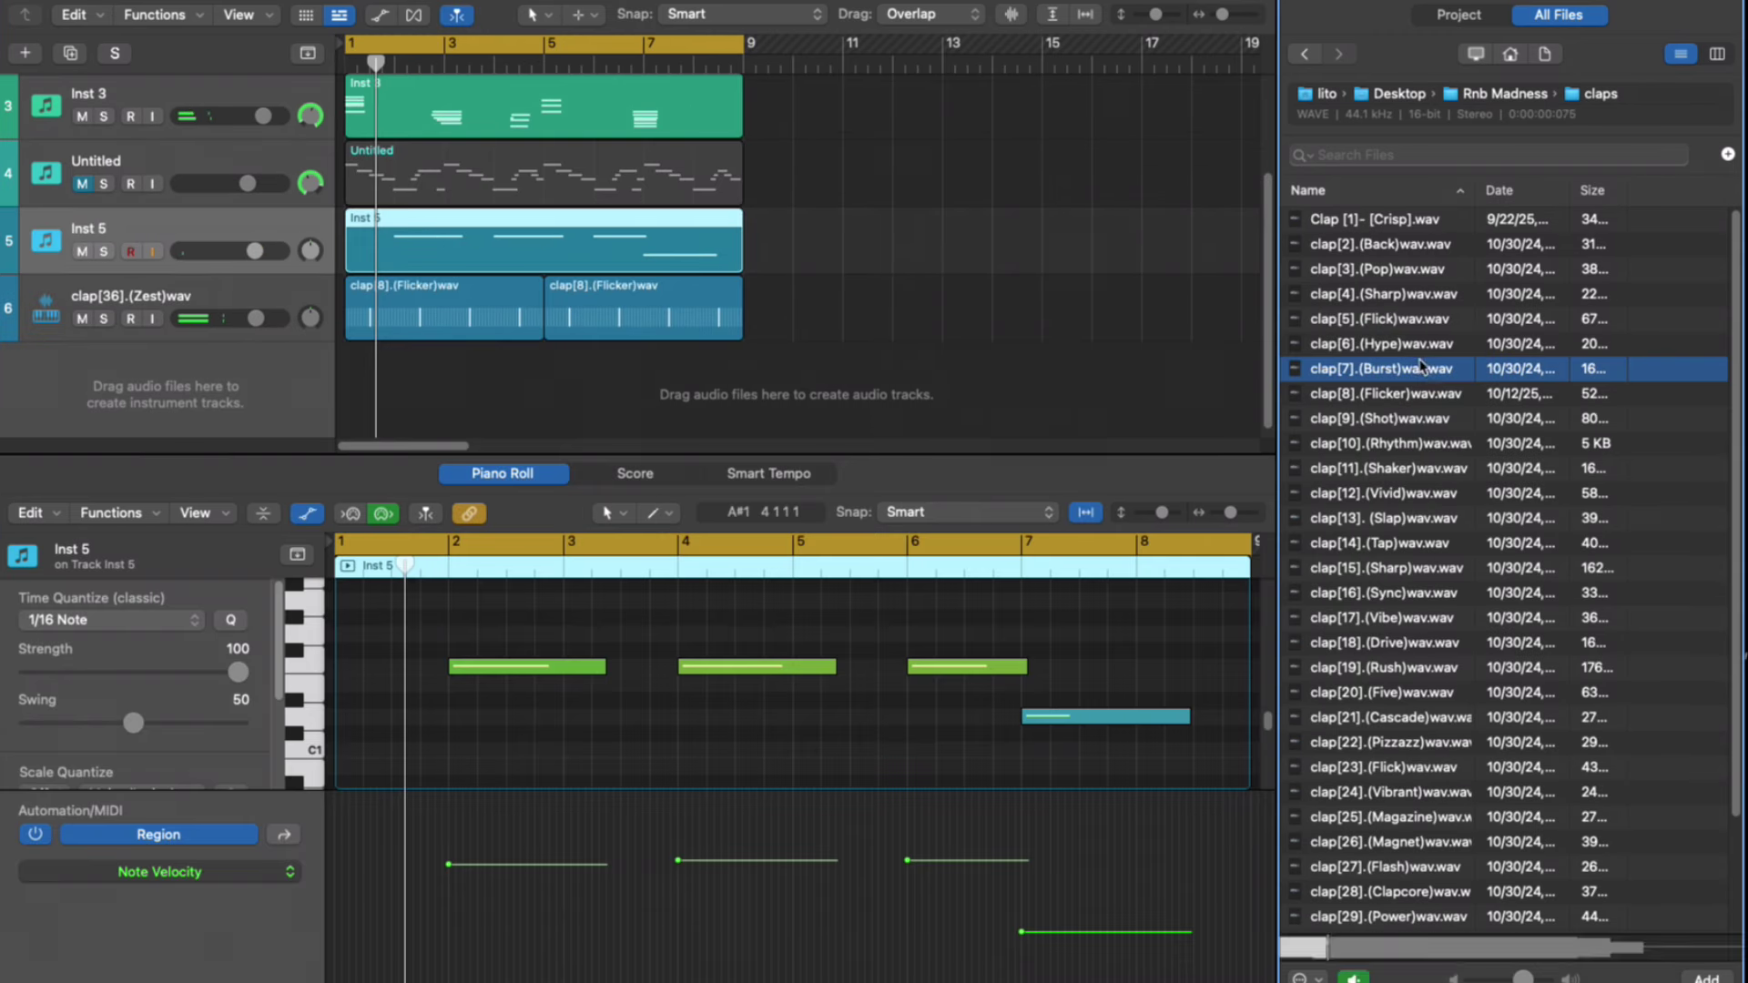
Replace the clap track's sample with clap[7].(Burst)wav.wav, close Quick Sampler and slightly lower the track's volume.
drag(1381, 368, 360, 314)
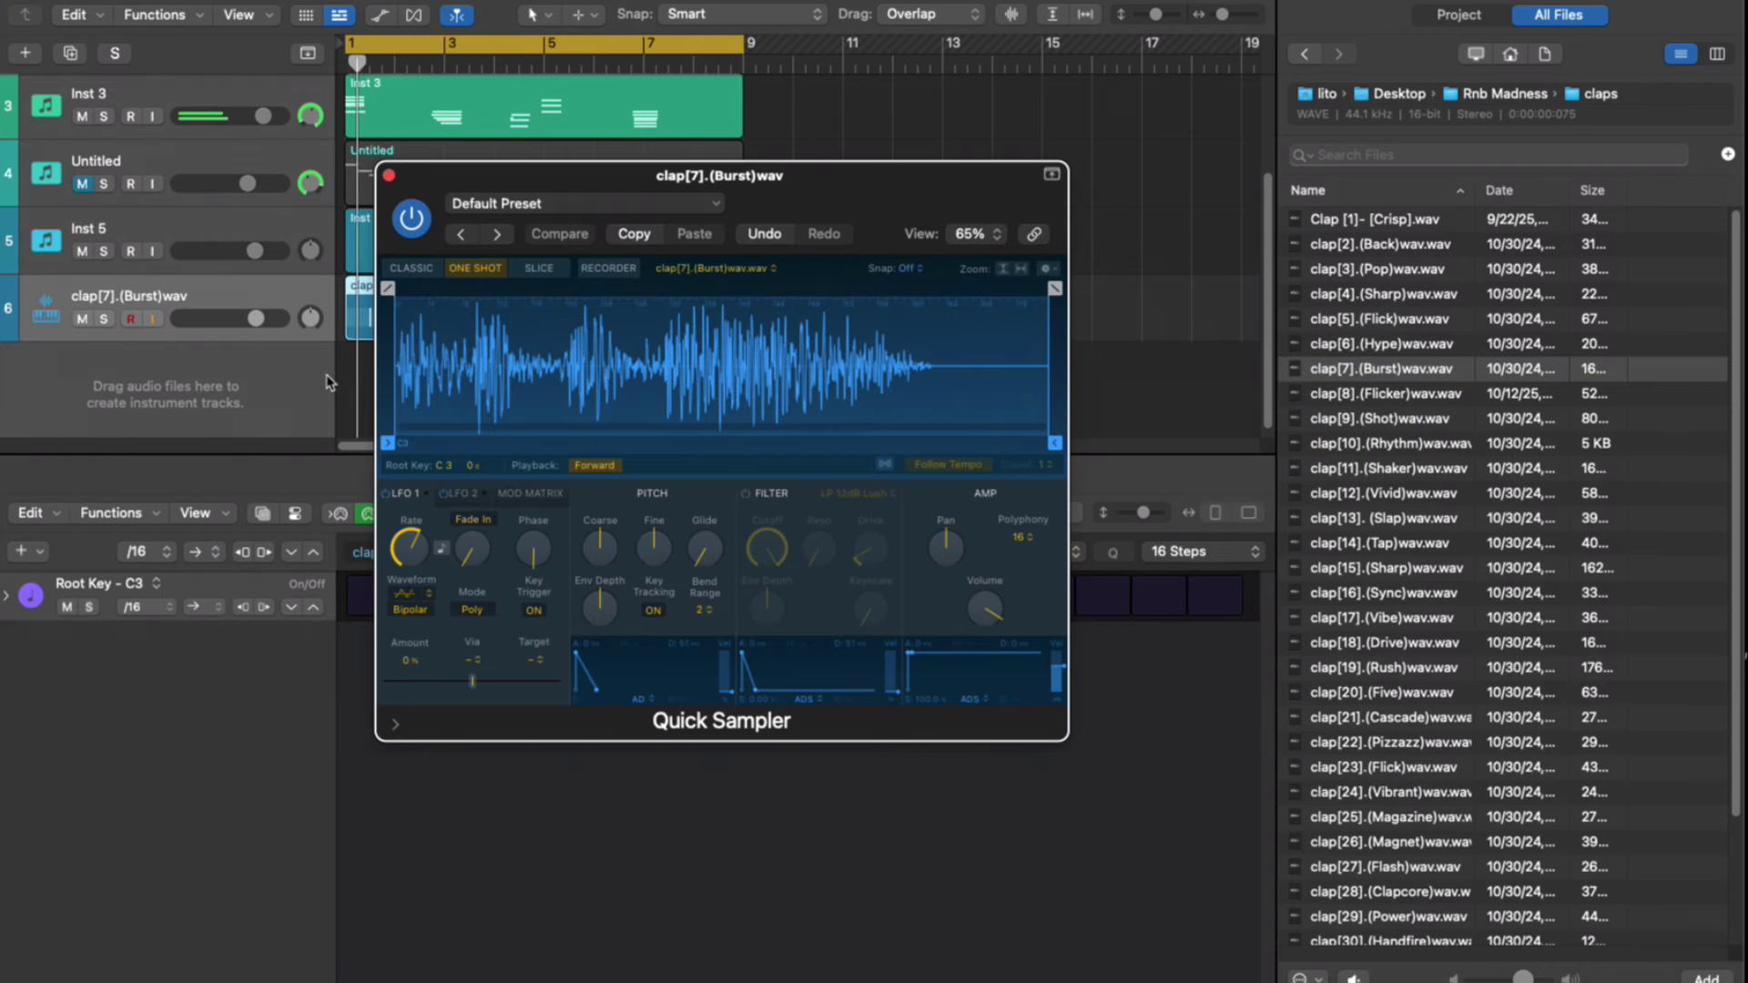
click(388, 175)
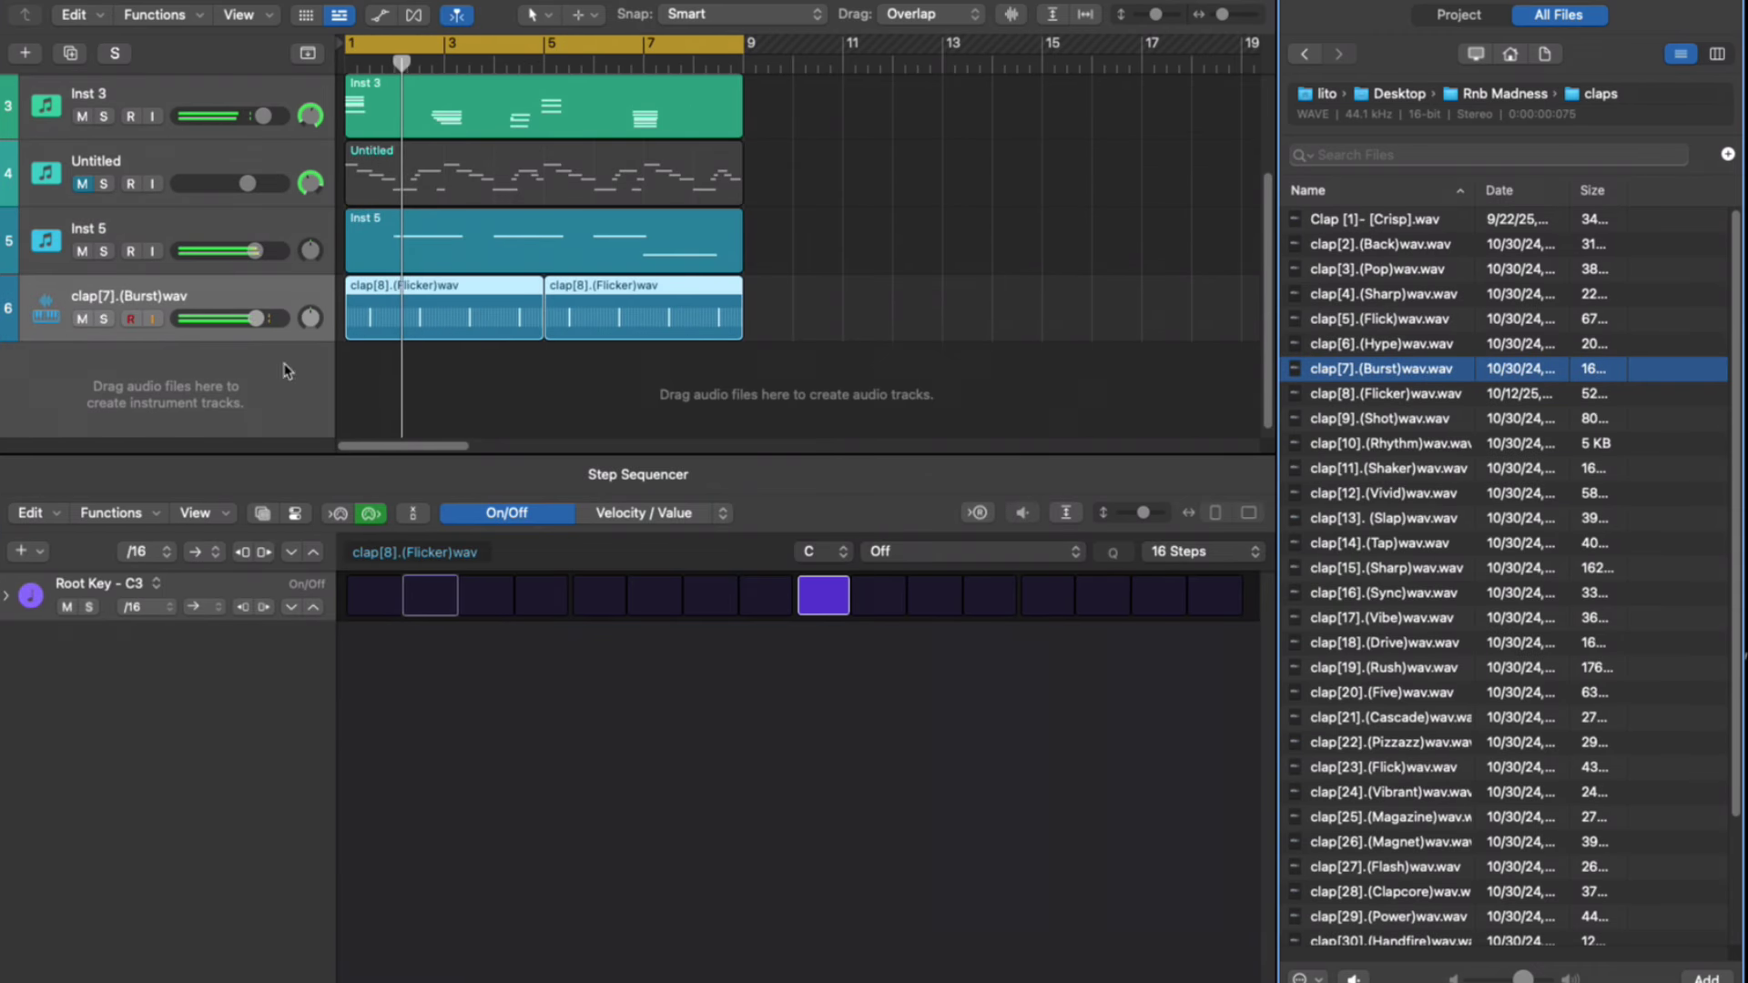
click(251, 320)
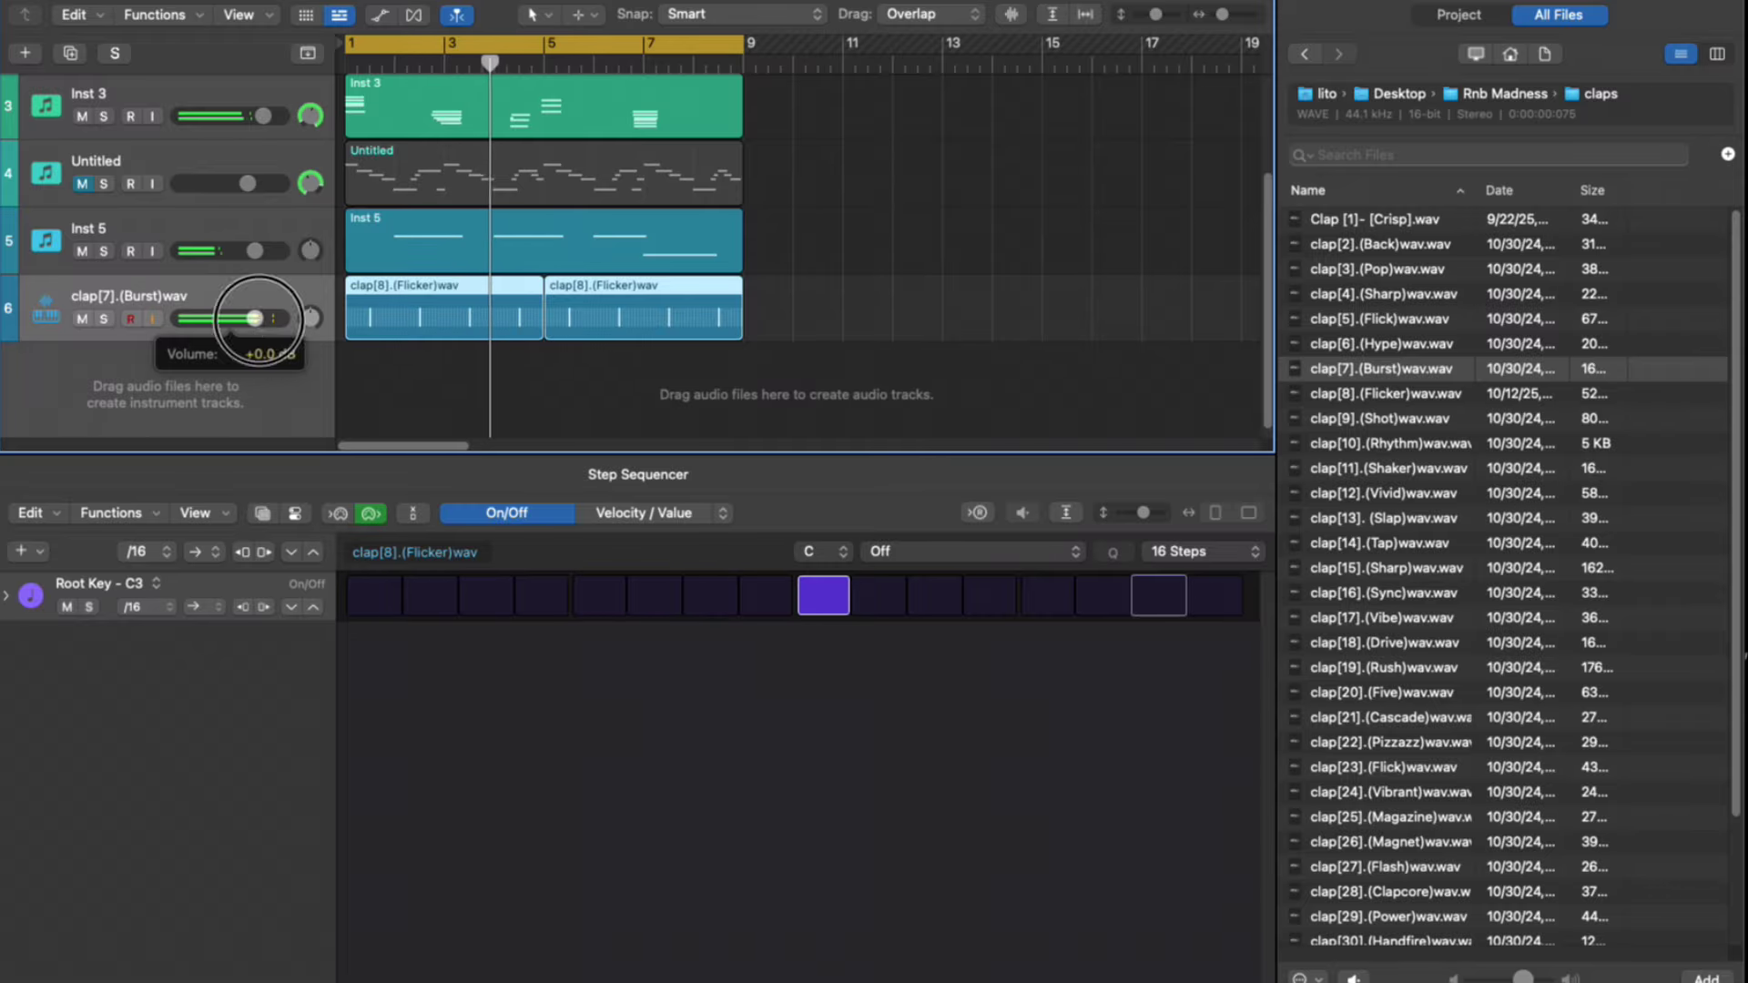
Place clap[15].(Sharp)wav.wav on a new audio track in bars 3 and 7, and lower that track's volume.
drag(1384, 567, 681, 369)
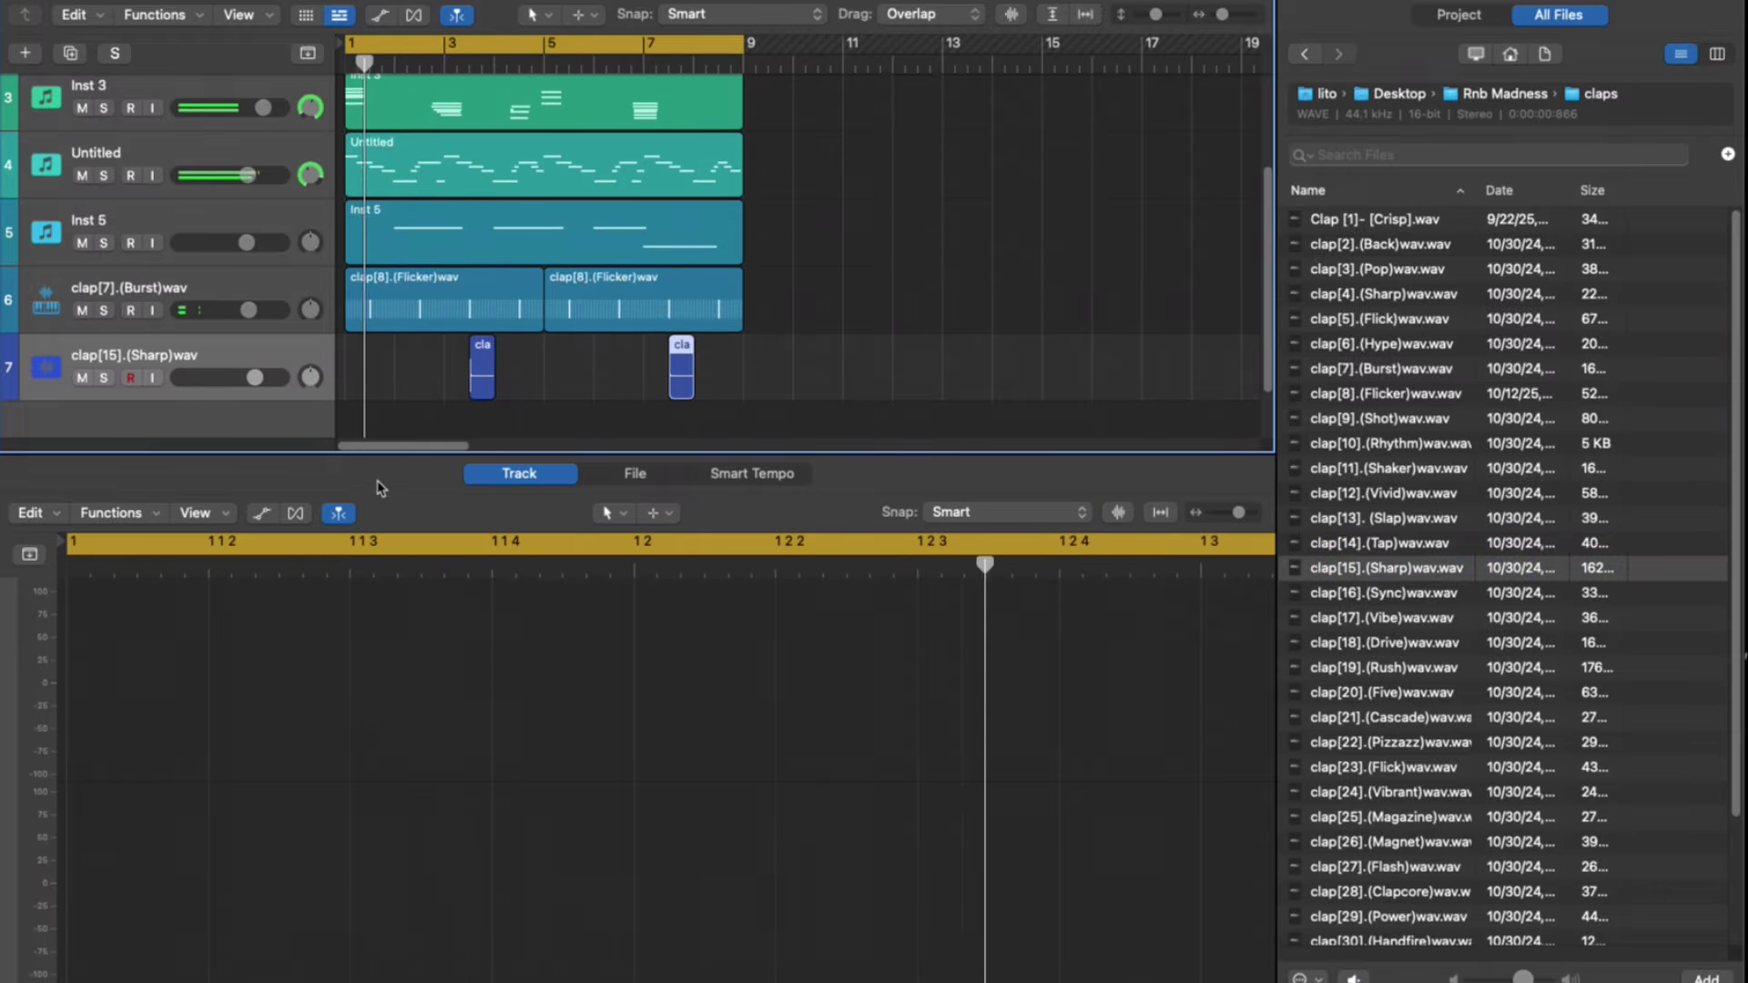
drag(255, 378, 244, 379)
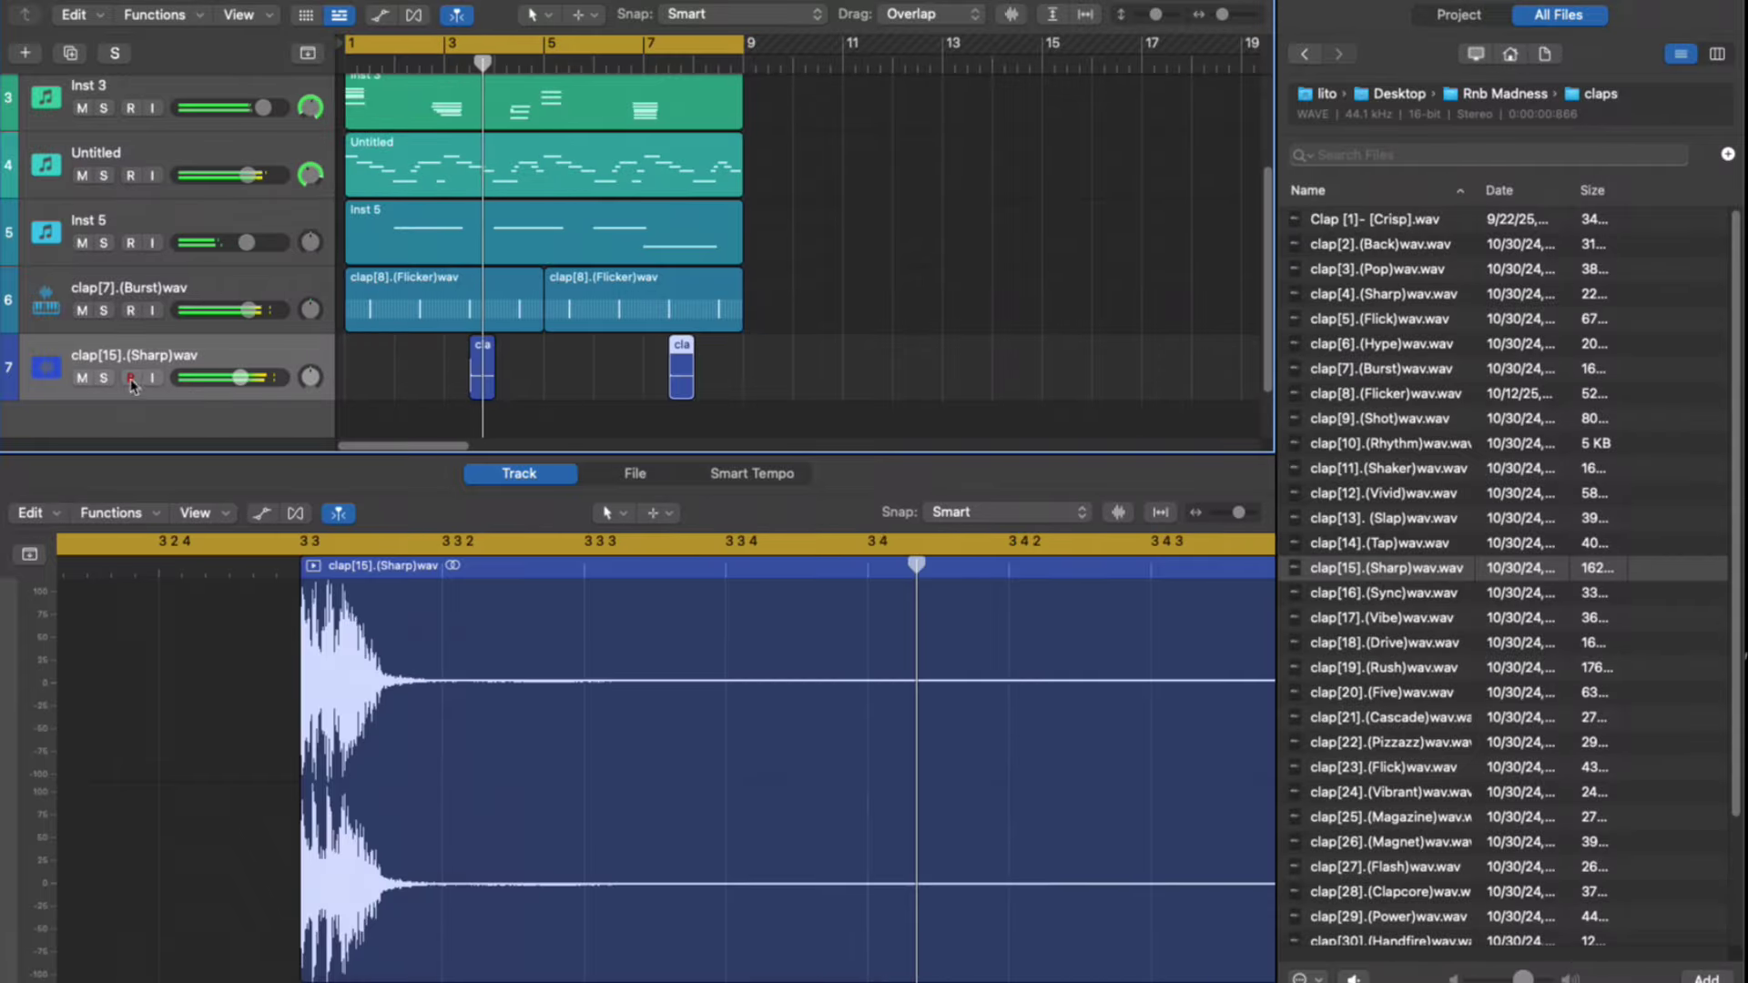
Program a 64-step hi-hat pattern on the Hi-Hat[21] - Nostalgia track, and replace its sample with Hi-Hat[2] - Bless.wav.
scroll(523, 326, down, 2)
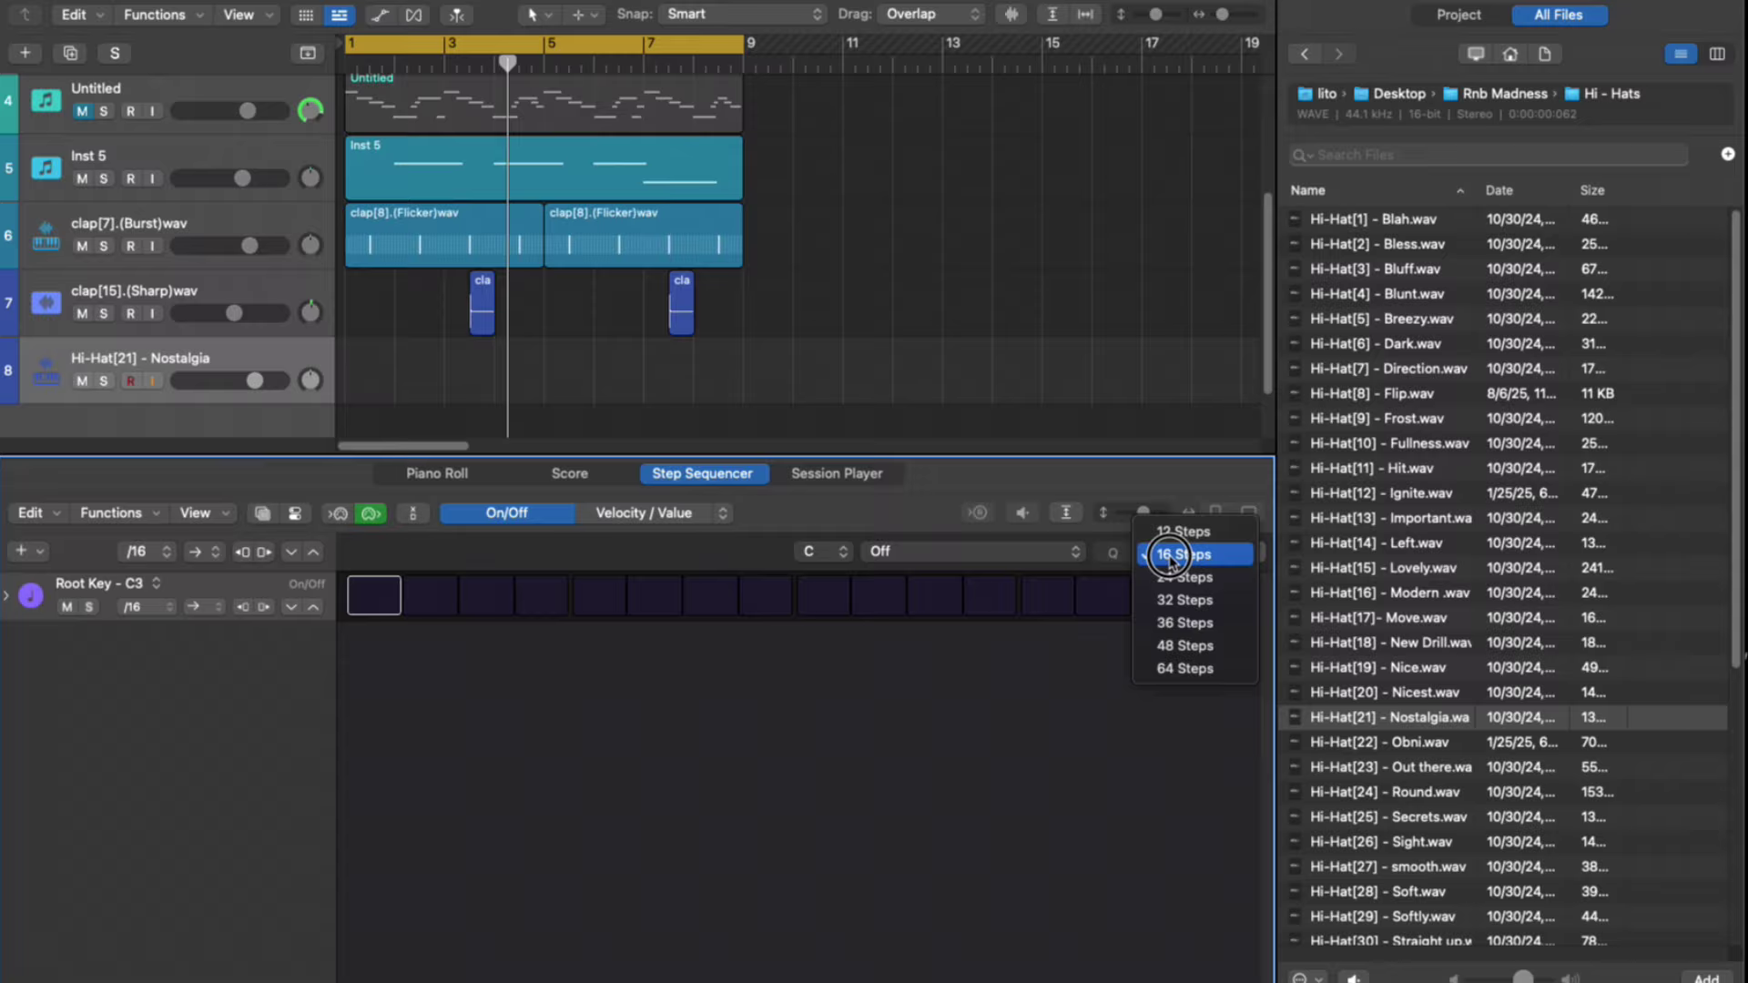
click(1183, 823)
click(359, 596)
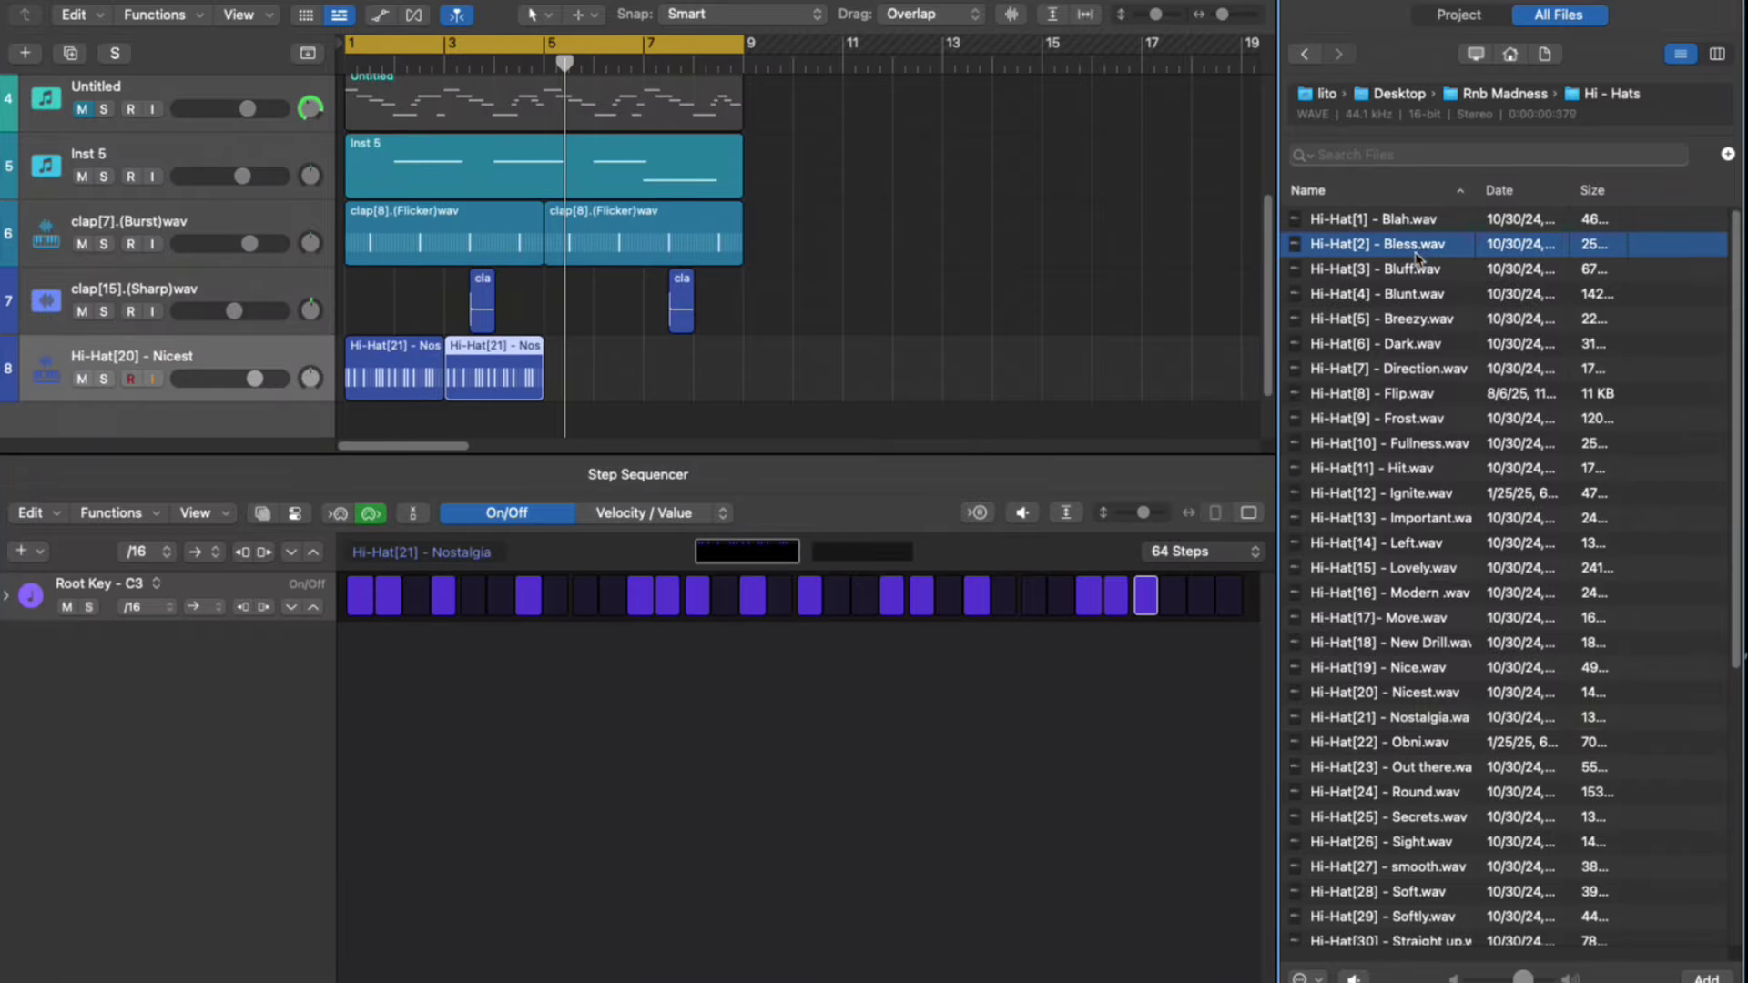
drag(1376, 244, 468, 391)
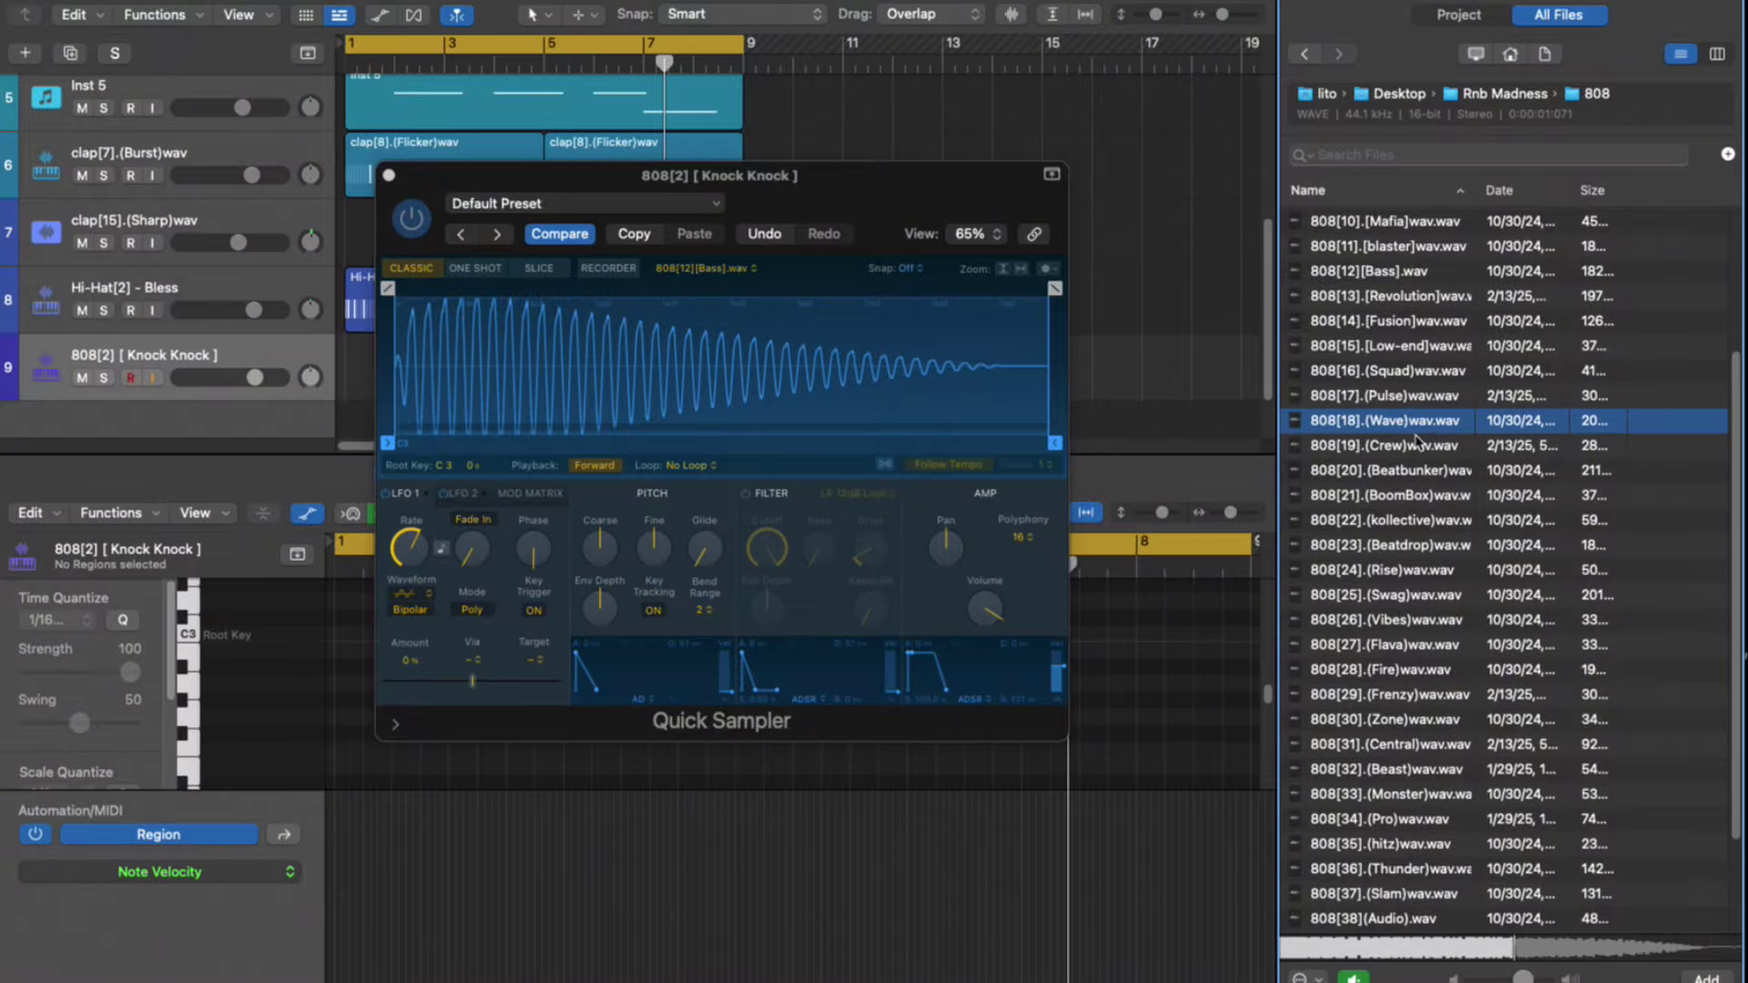
Load 808[18].(Wave)wav.wav into the 808 track's Quick Sampler.
drag(1417, 442, 617, 397)
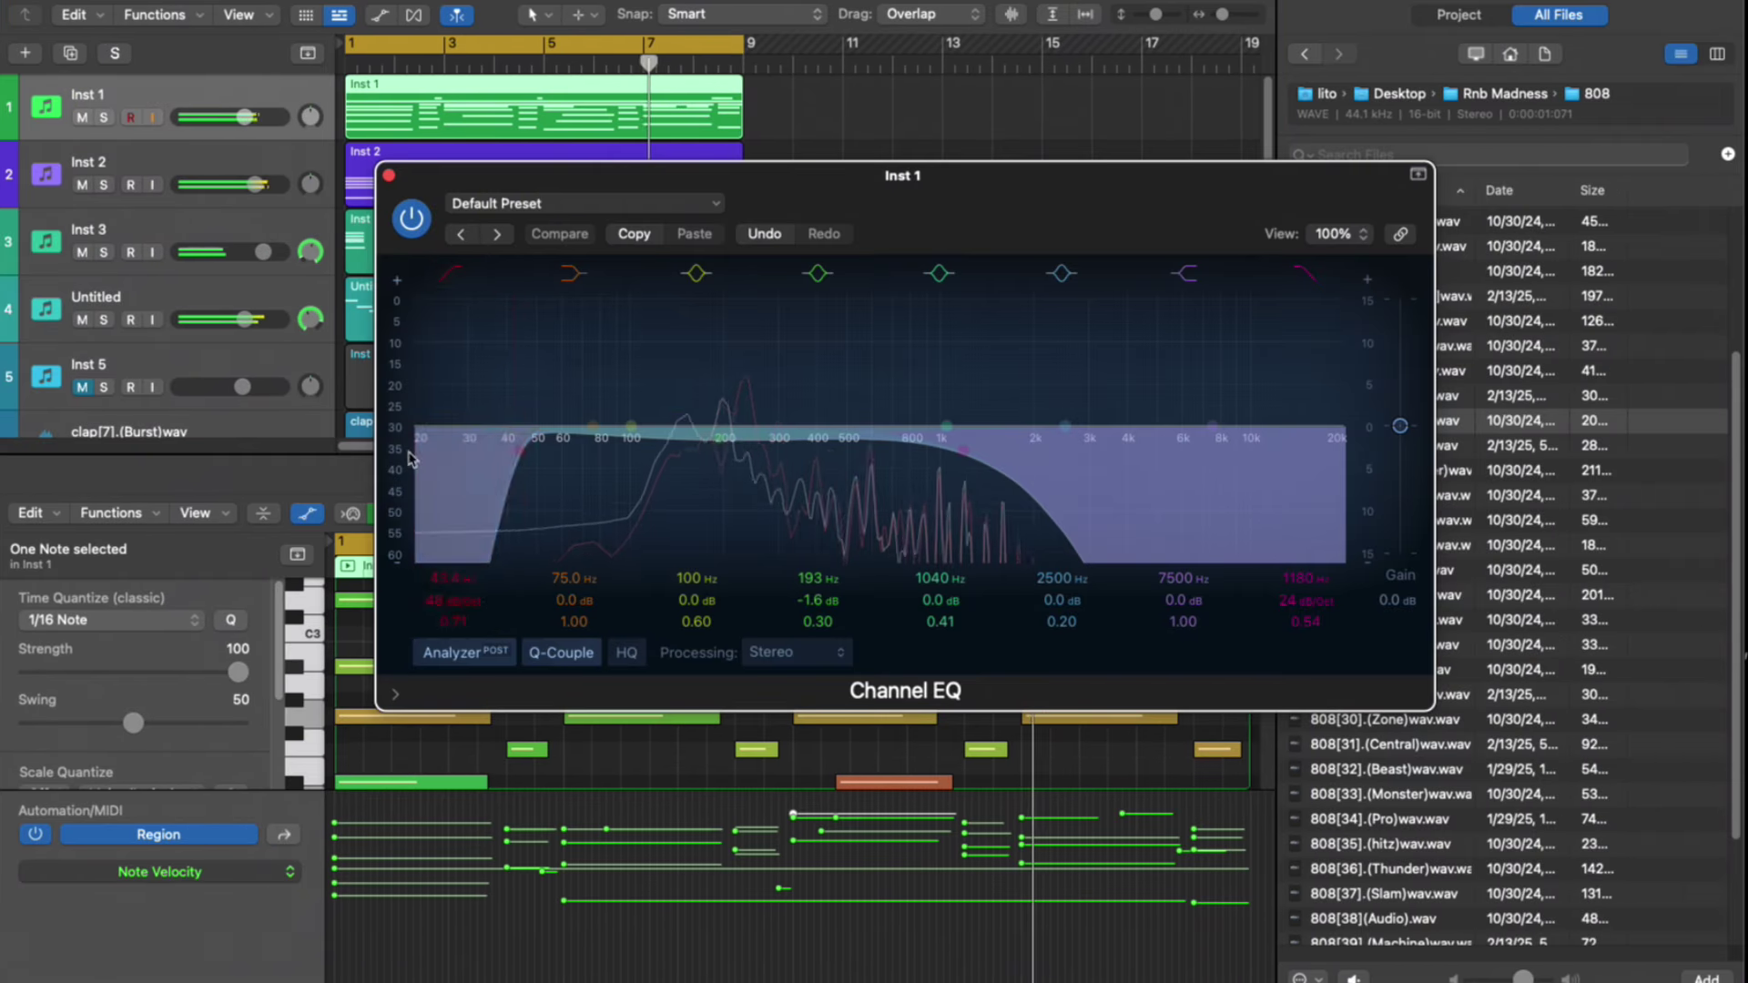
Raise the low-cut frequency in the Inst 1 track's Channel EQ.
drag(410, 458, 619, 451)
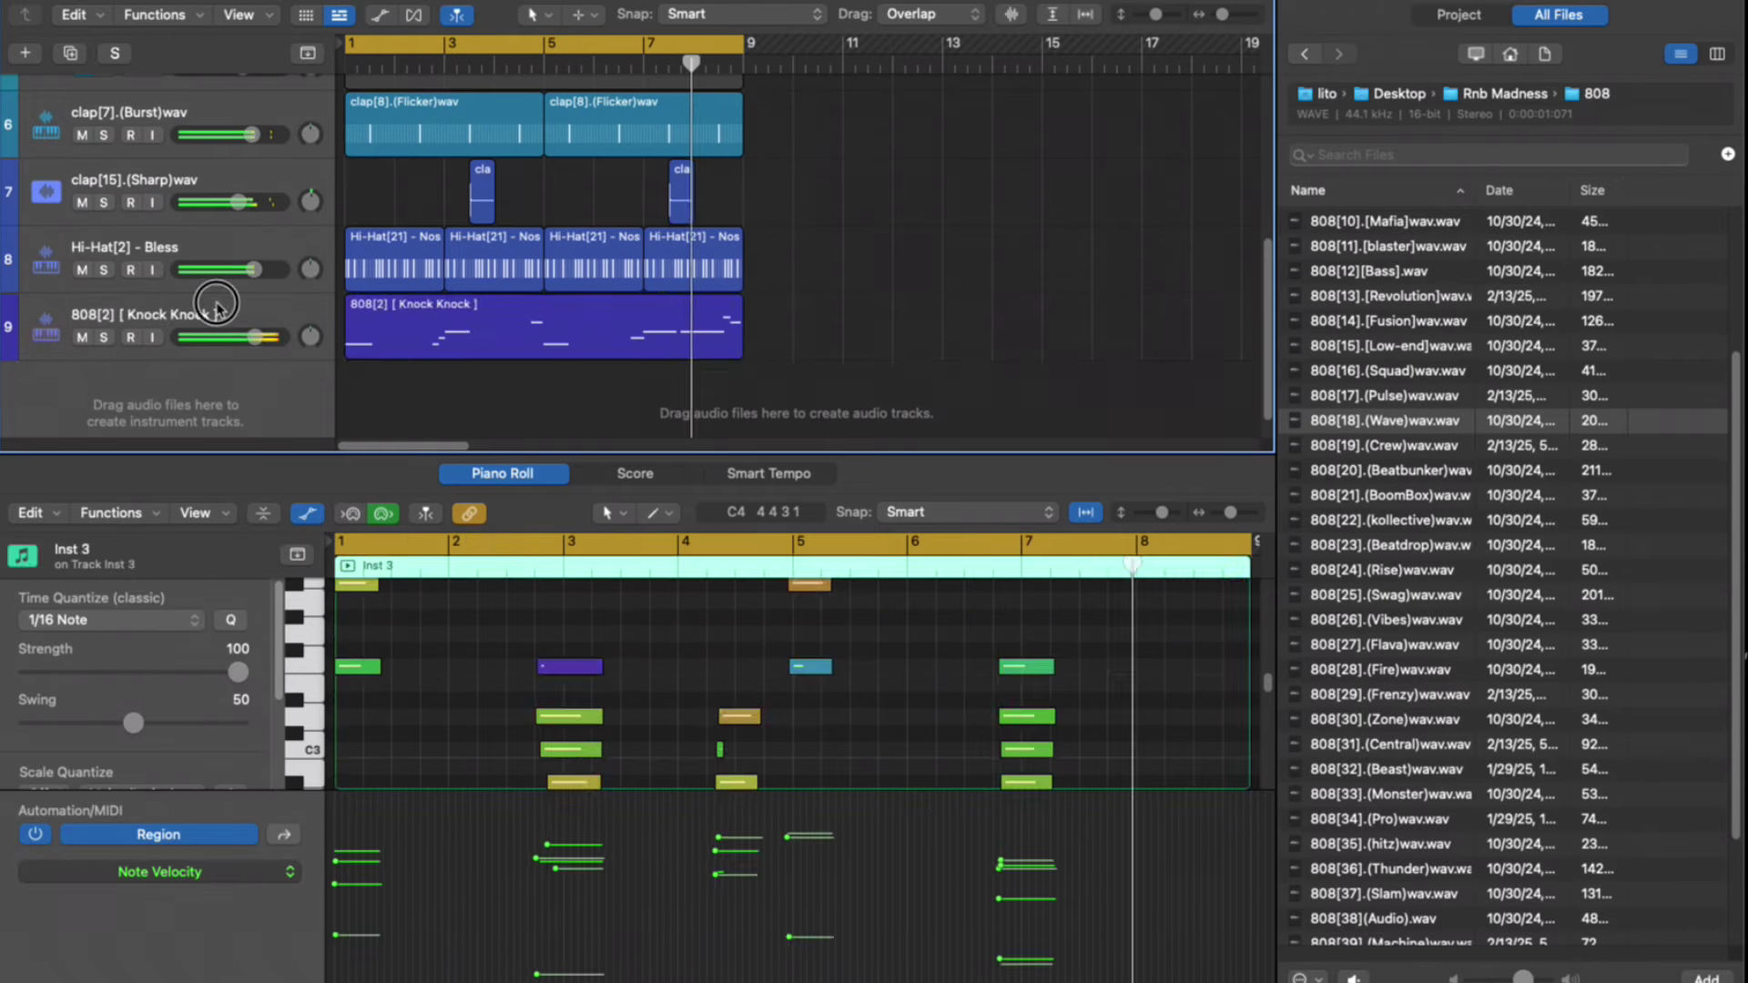
Replace the 808 track's sample with 808[28].(Fire)wav.wav and close its Quick Sampler window.
click(1426, 520)
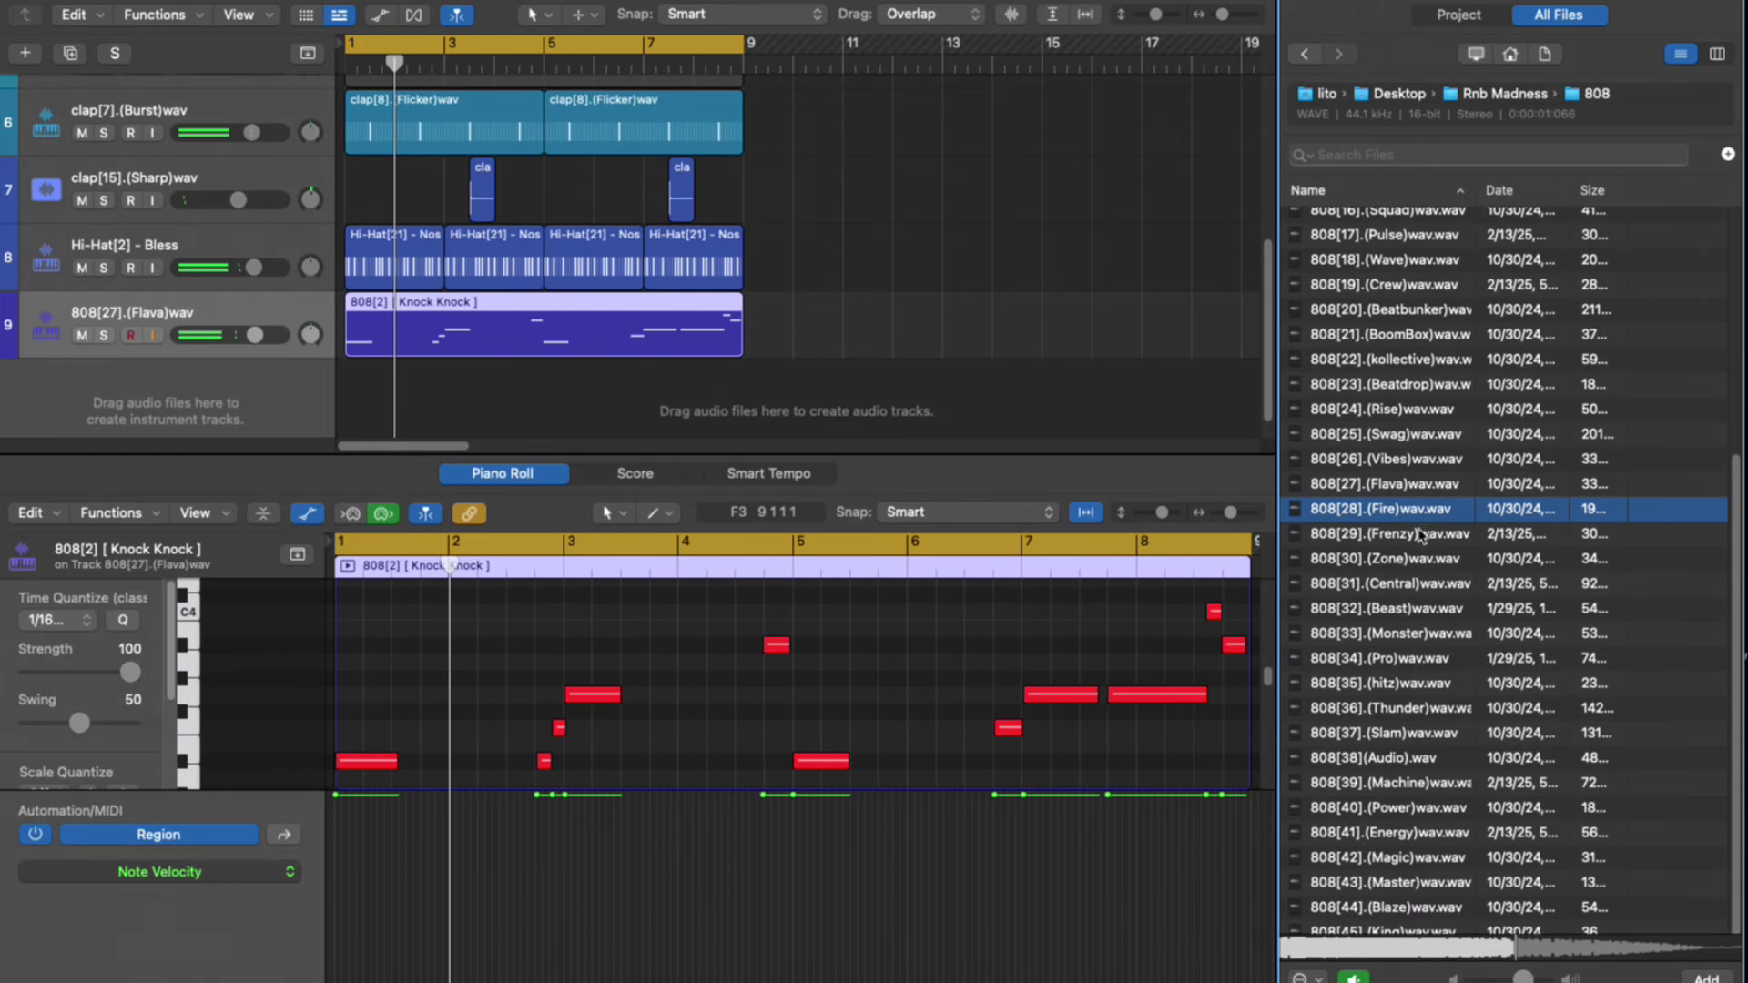
drag(1419, 526, 338, 362)
click(390, 174)
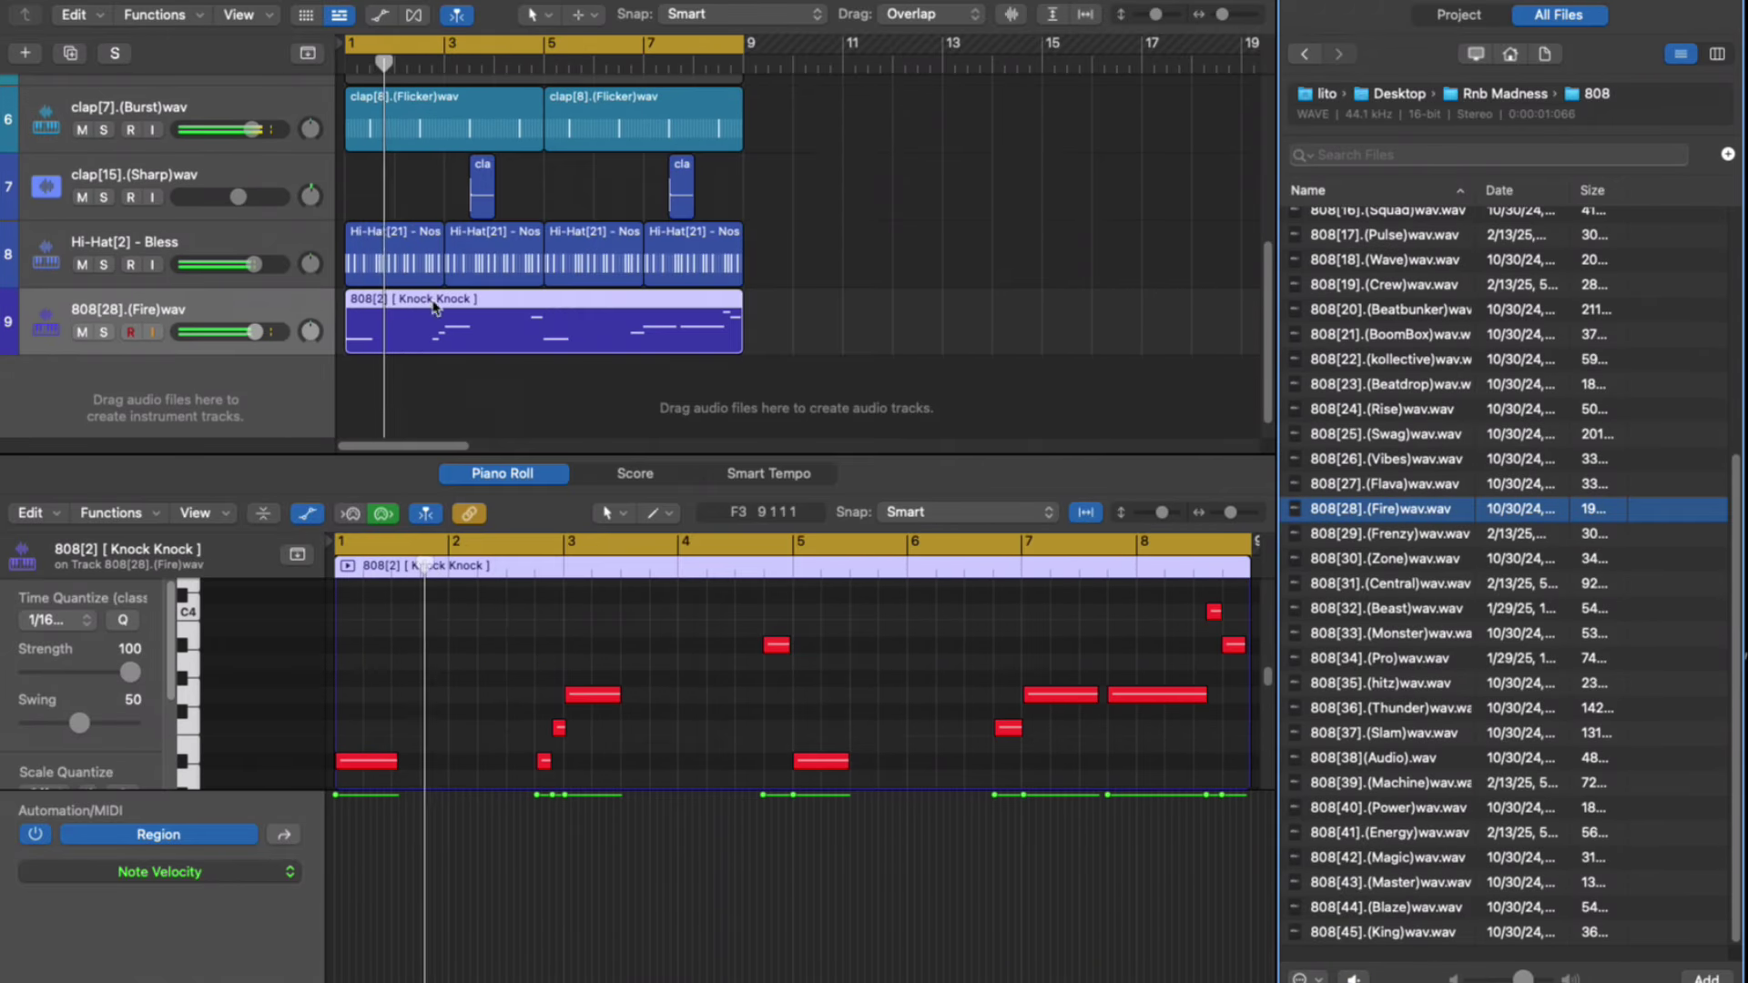
In the 808 track's Channel EQ, boost by 2 dB around 123 Hz and shape the neighbouring 250 Hz band.
scroll(587, 671, down, 4)
drag(663, 423, 686, 410)
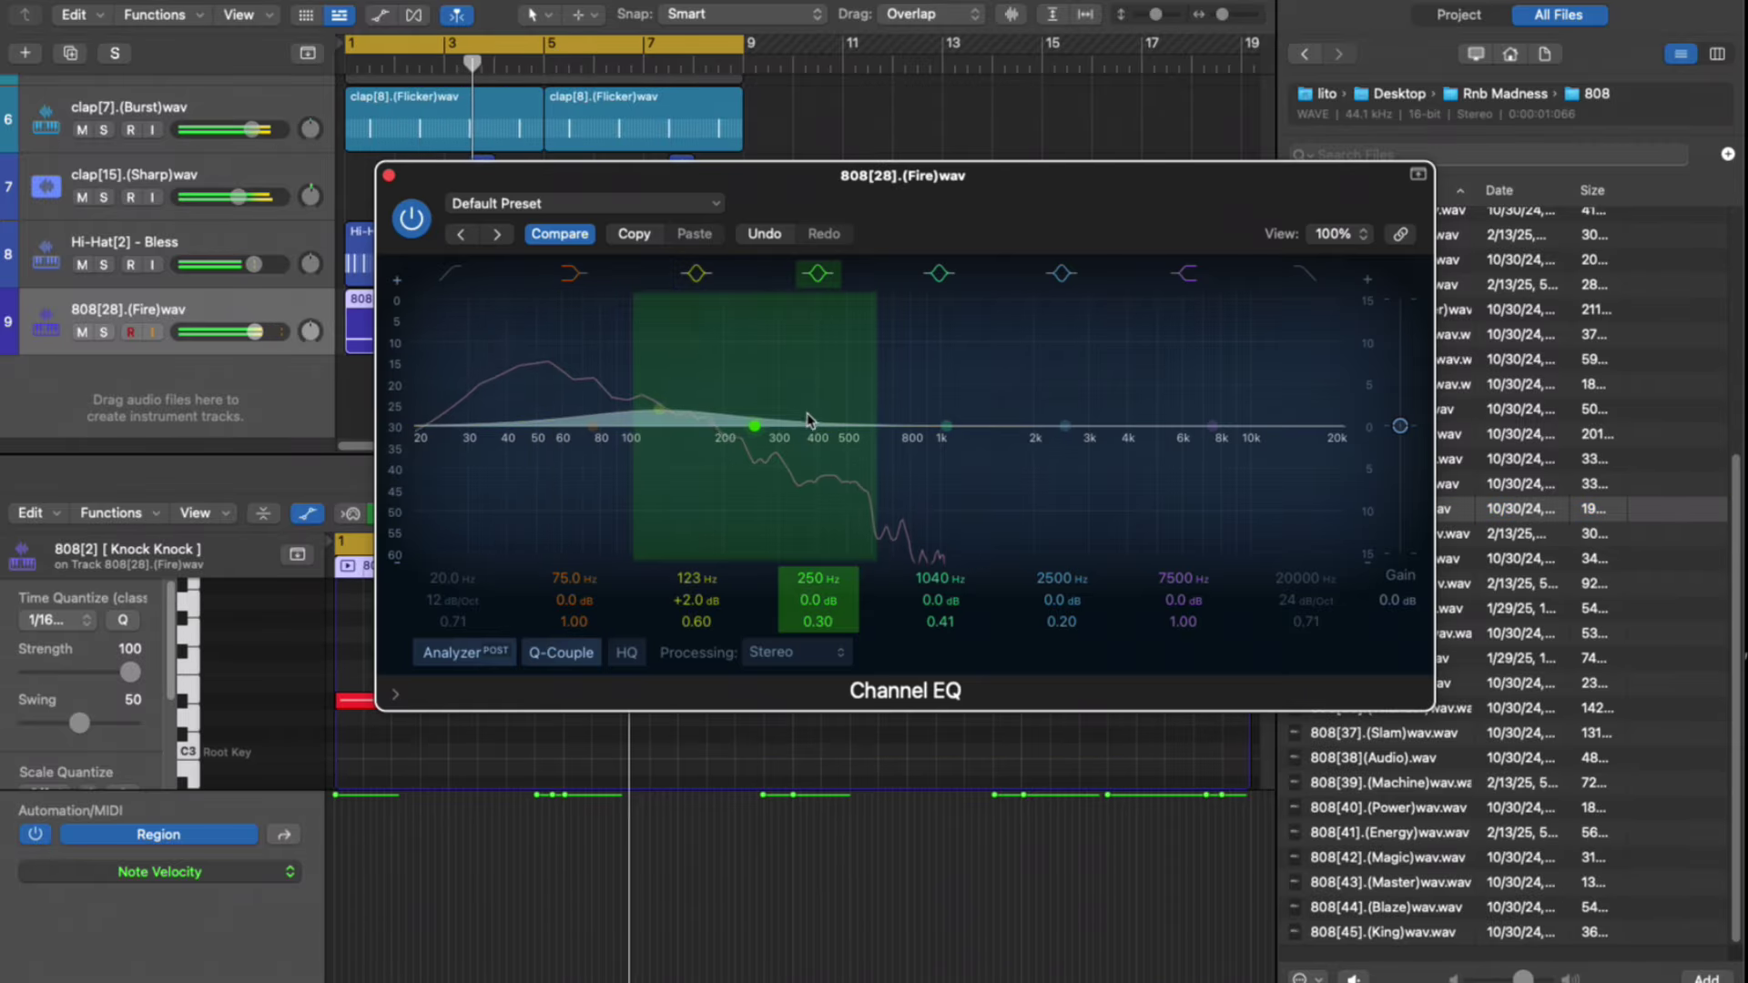
drag(808, 421, 800, 391)
drag(657, 412, 775, 409)
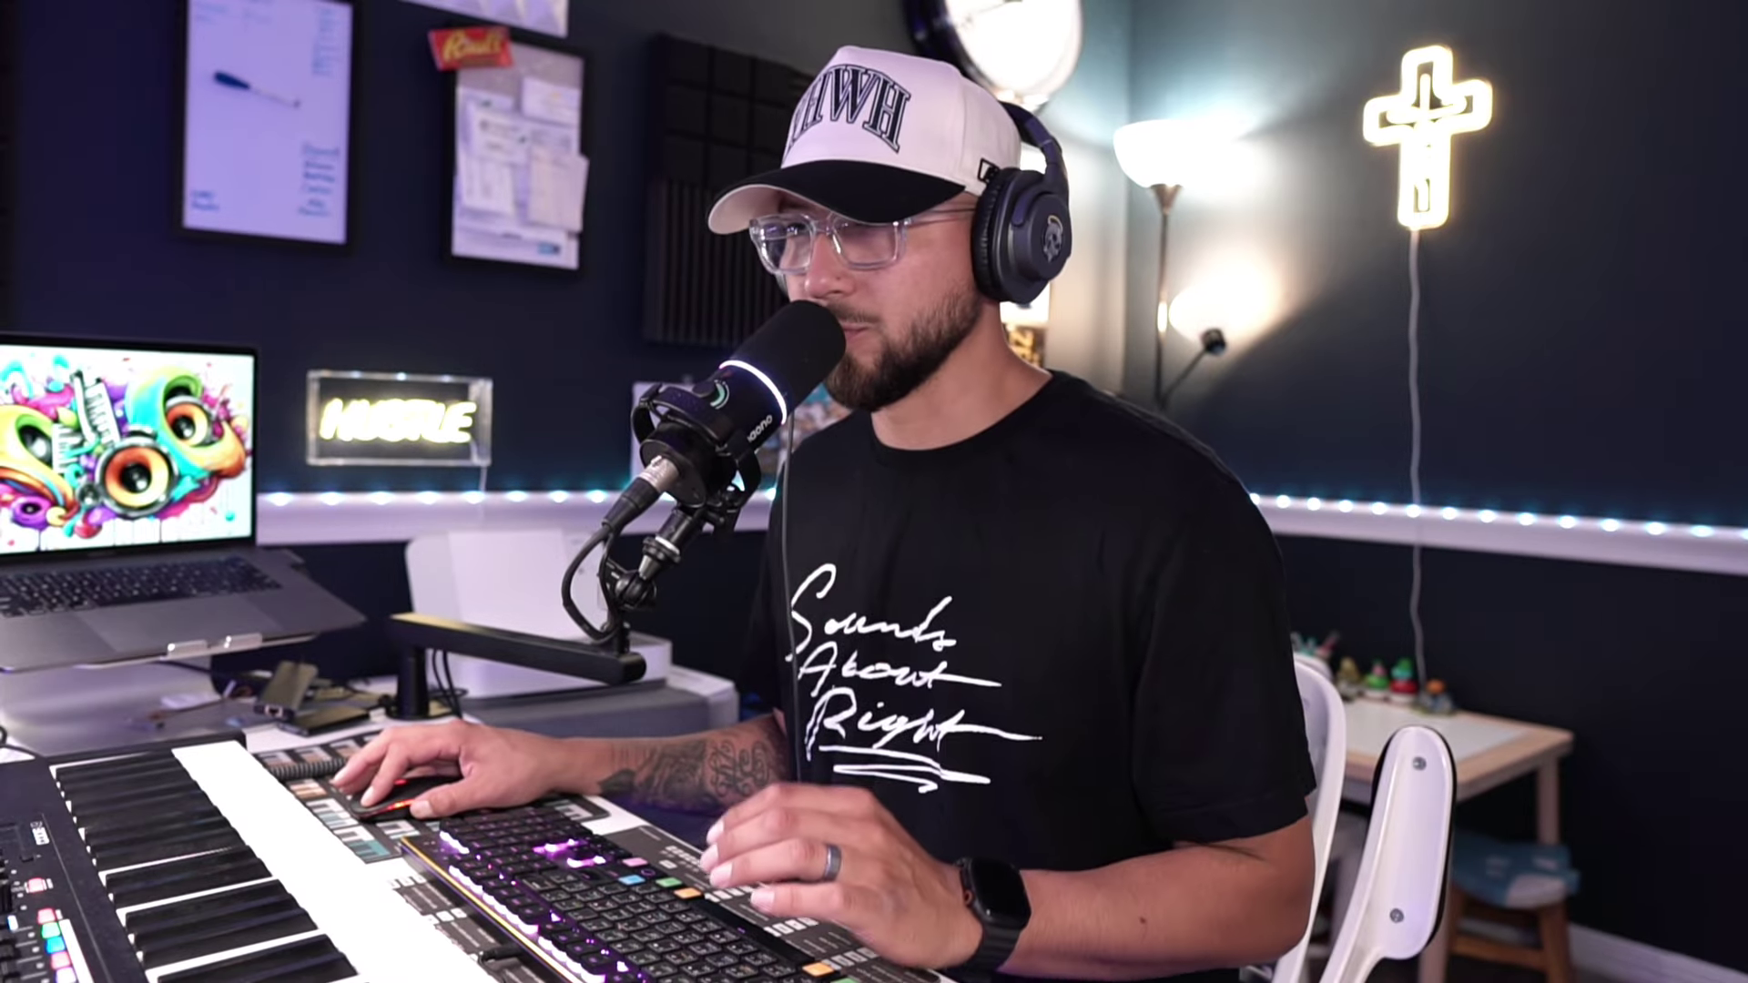
Load Open Hat[8] - Quickstop.wav on a new track, hide the piano roll's automation area and record open-hat hits in bars 2 and 4.
drag(1423, 399, 209, 354)
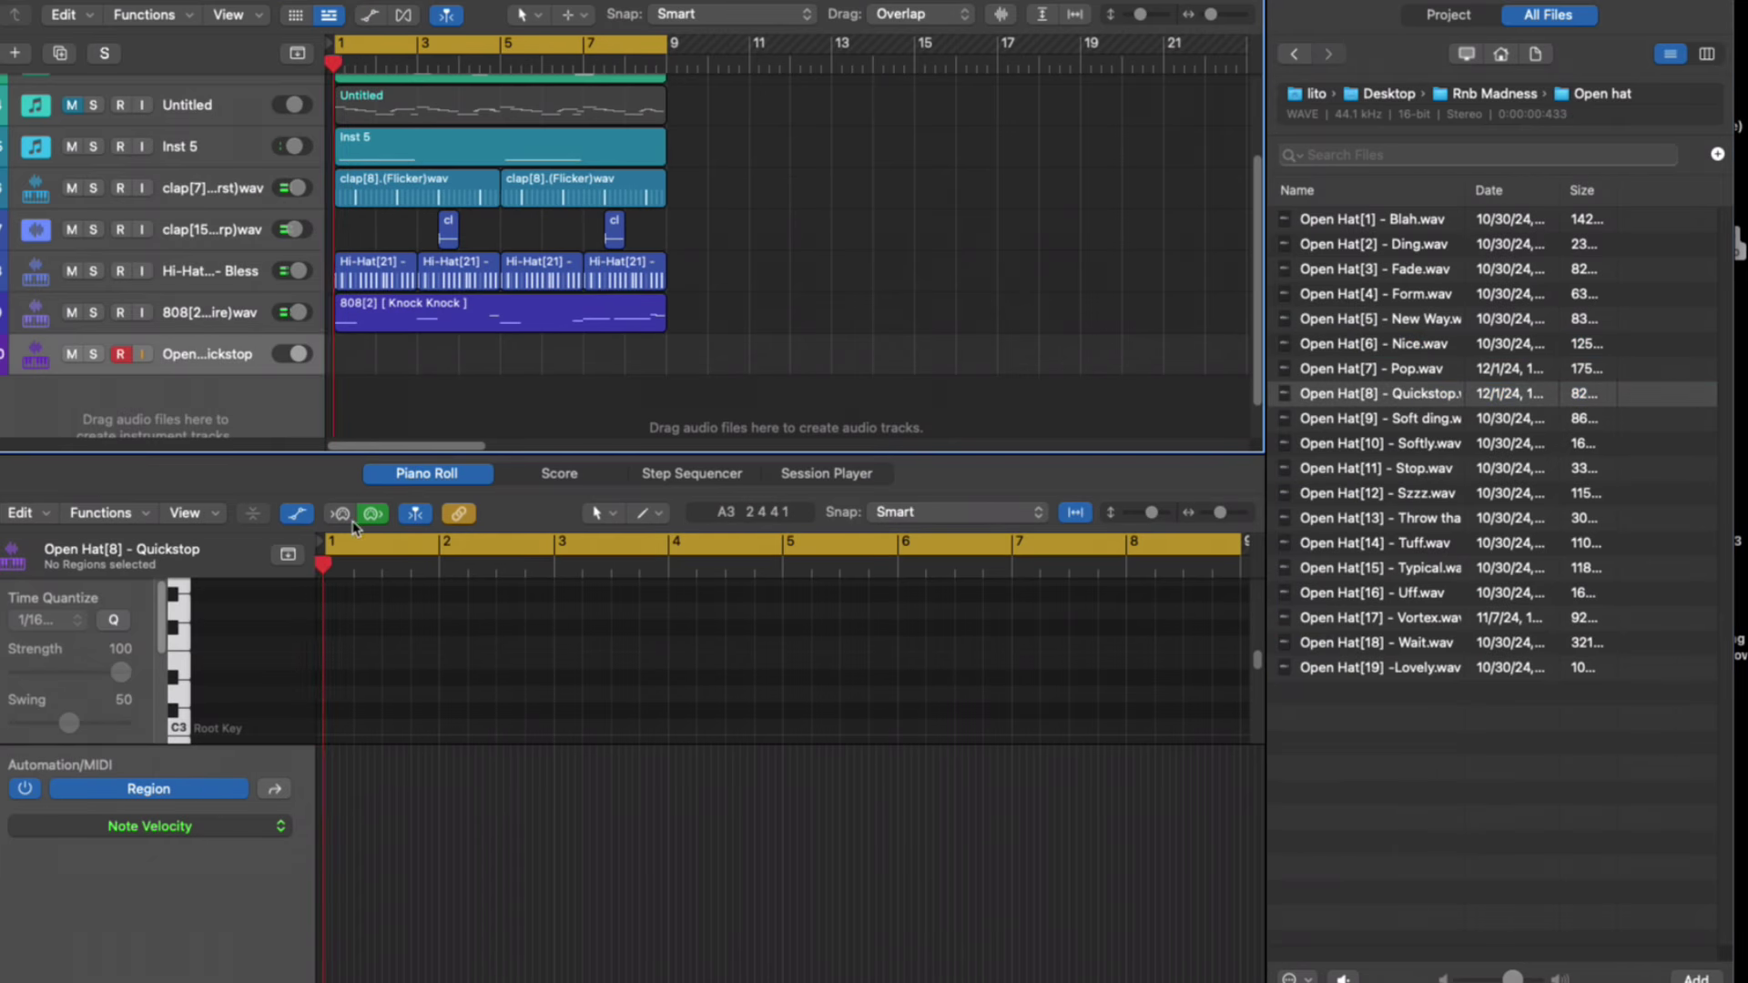
click(299, 514)
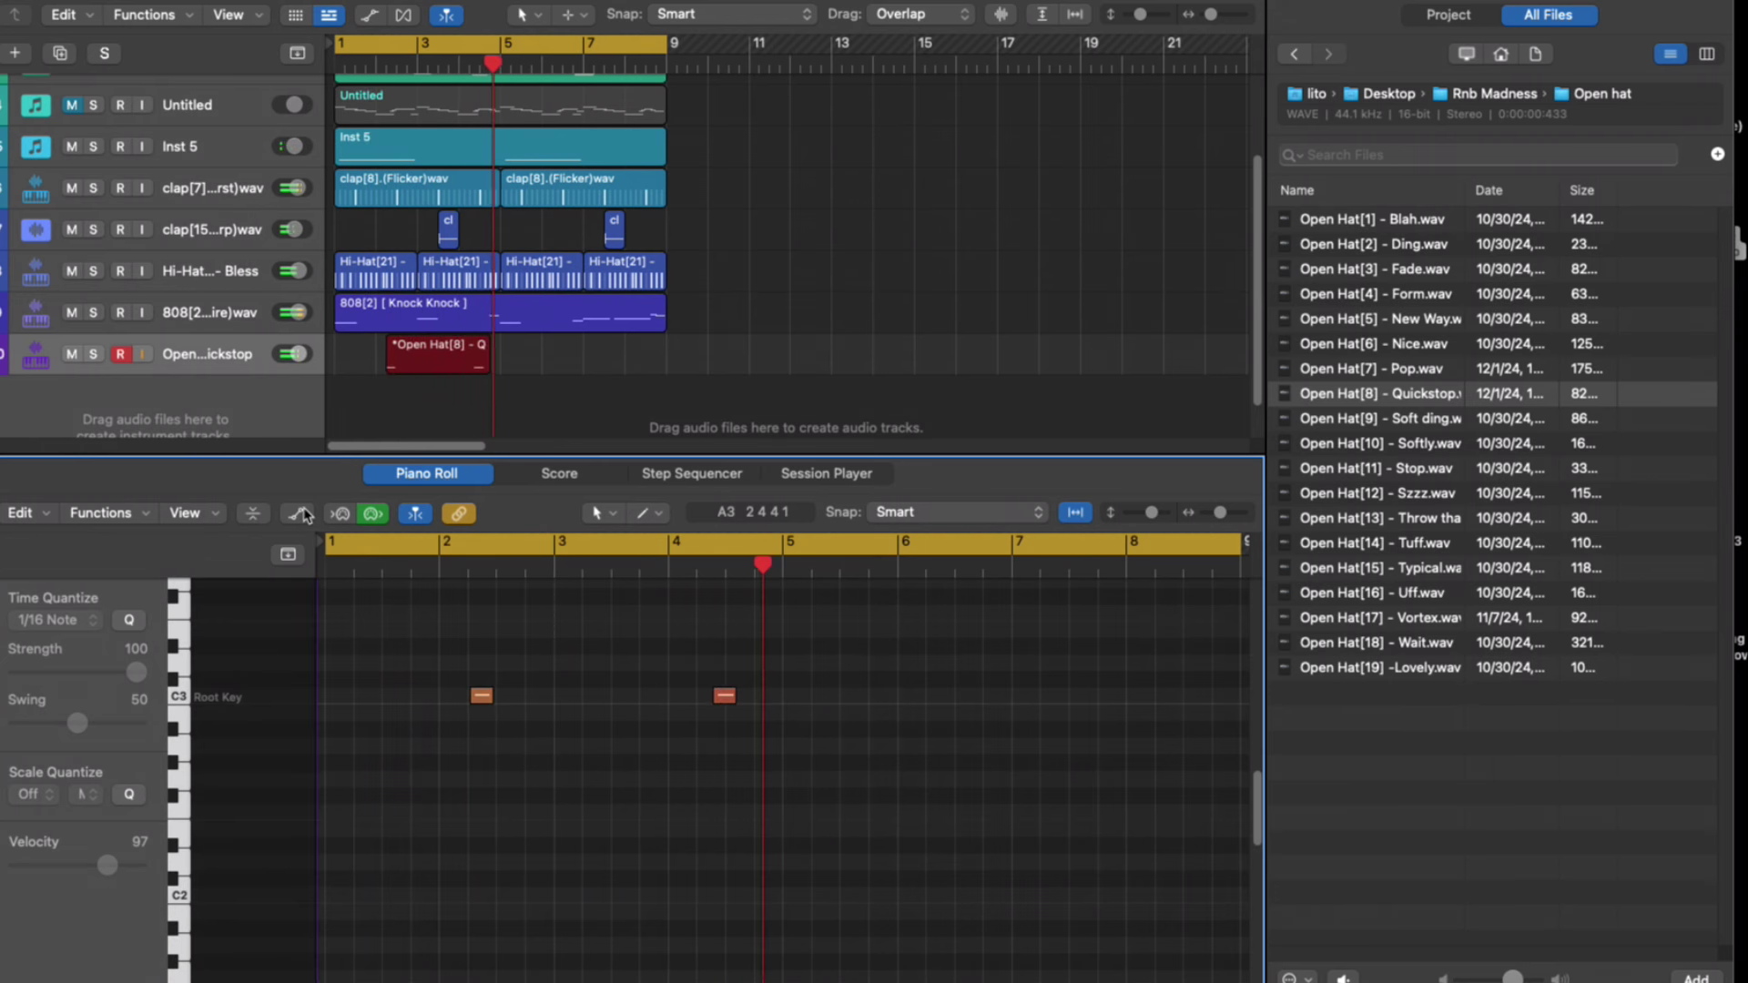
key(space)
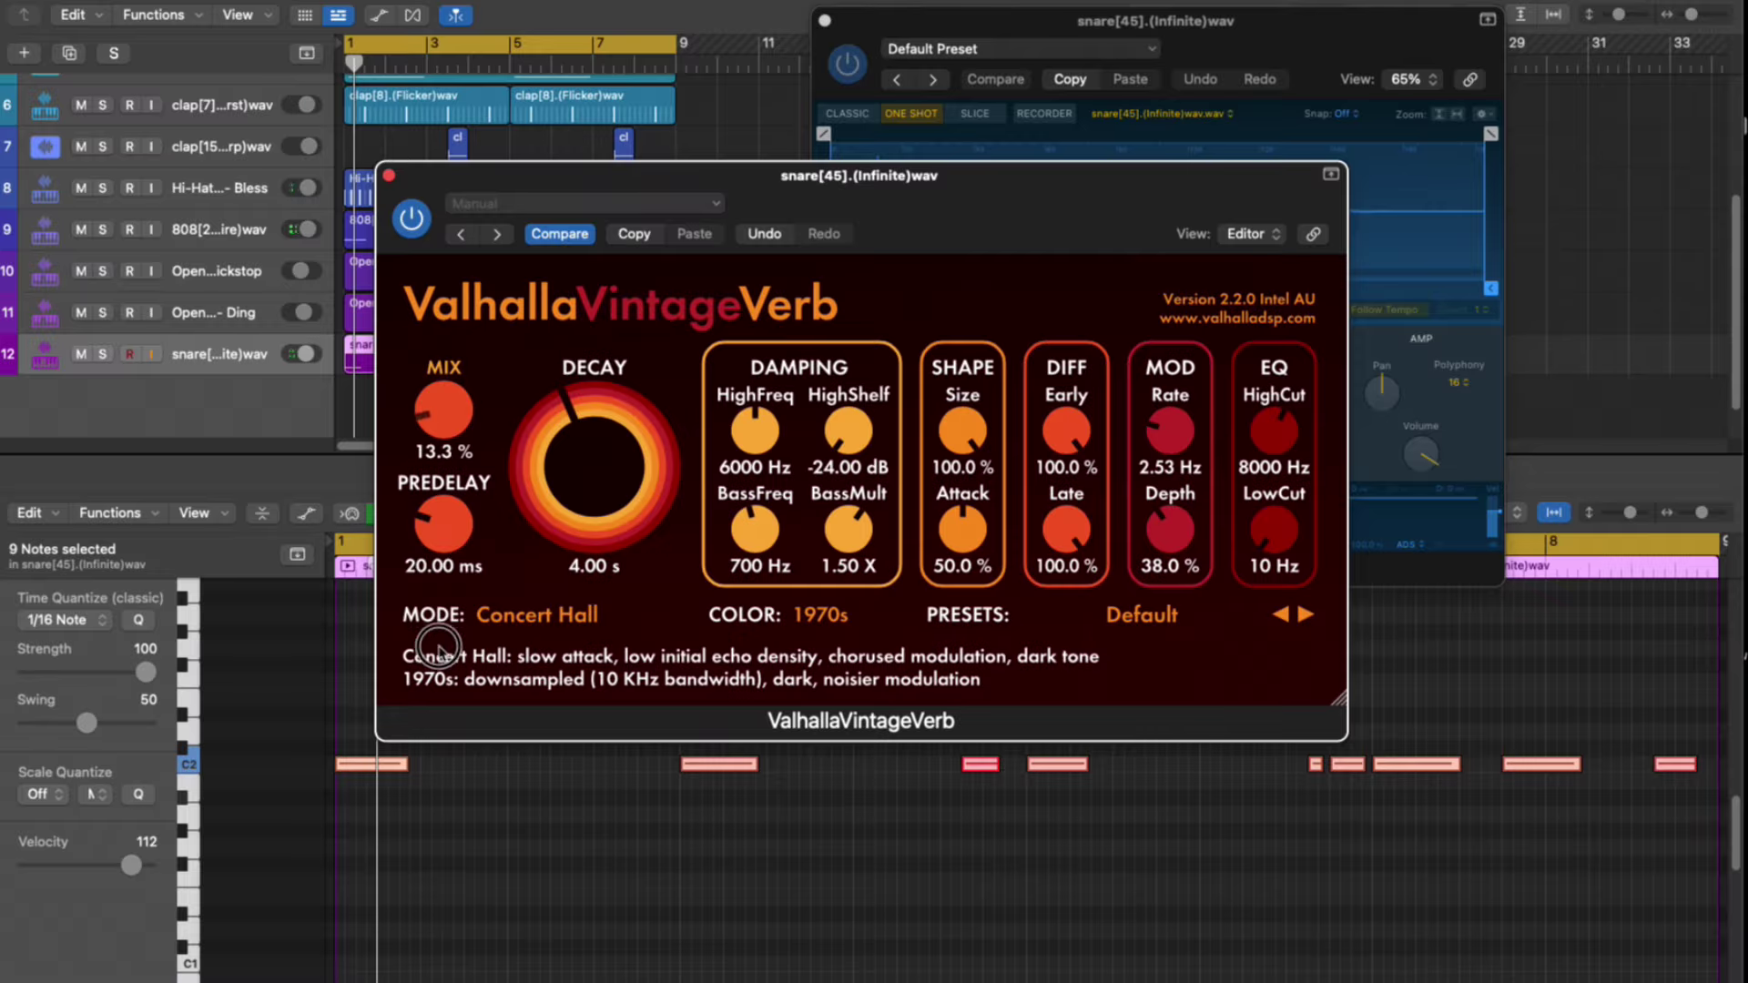
Set the snare track's ValhallaVintageVerb mix to 14.6 %, close the plug-in and select the short snare note in bar 6.
drag(437, 414, 438, 422)
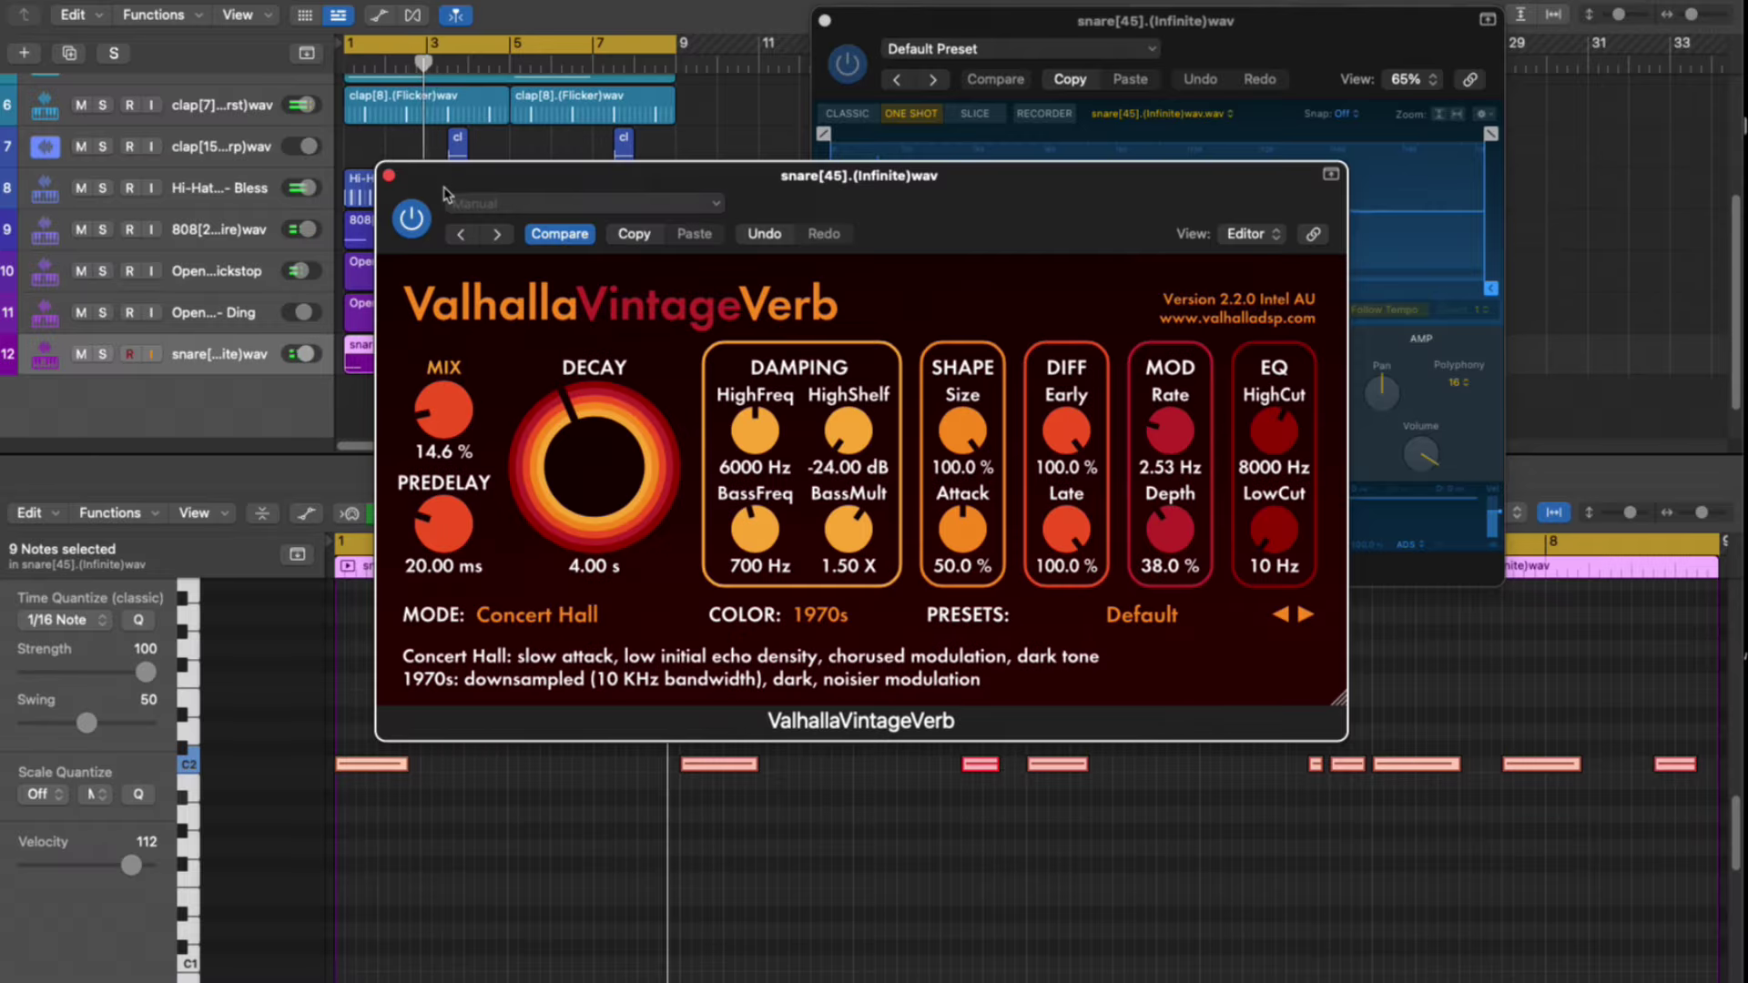
click(389, 176)
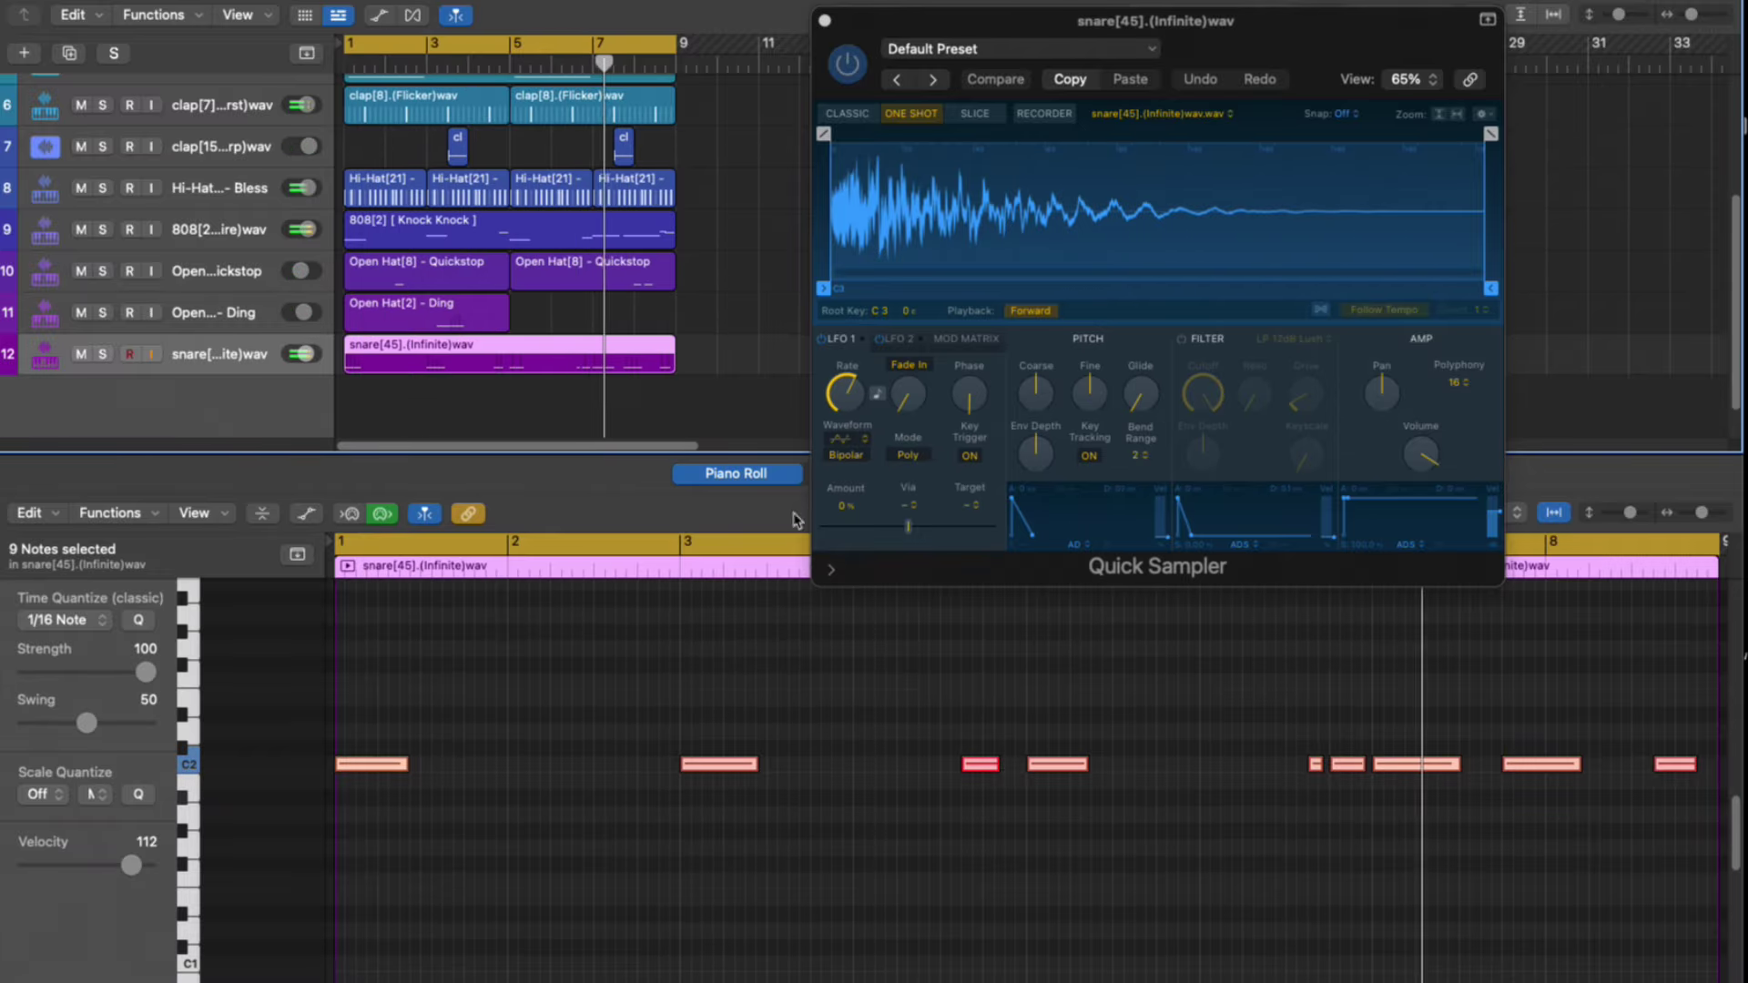
click(1319, 761)
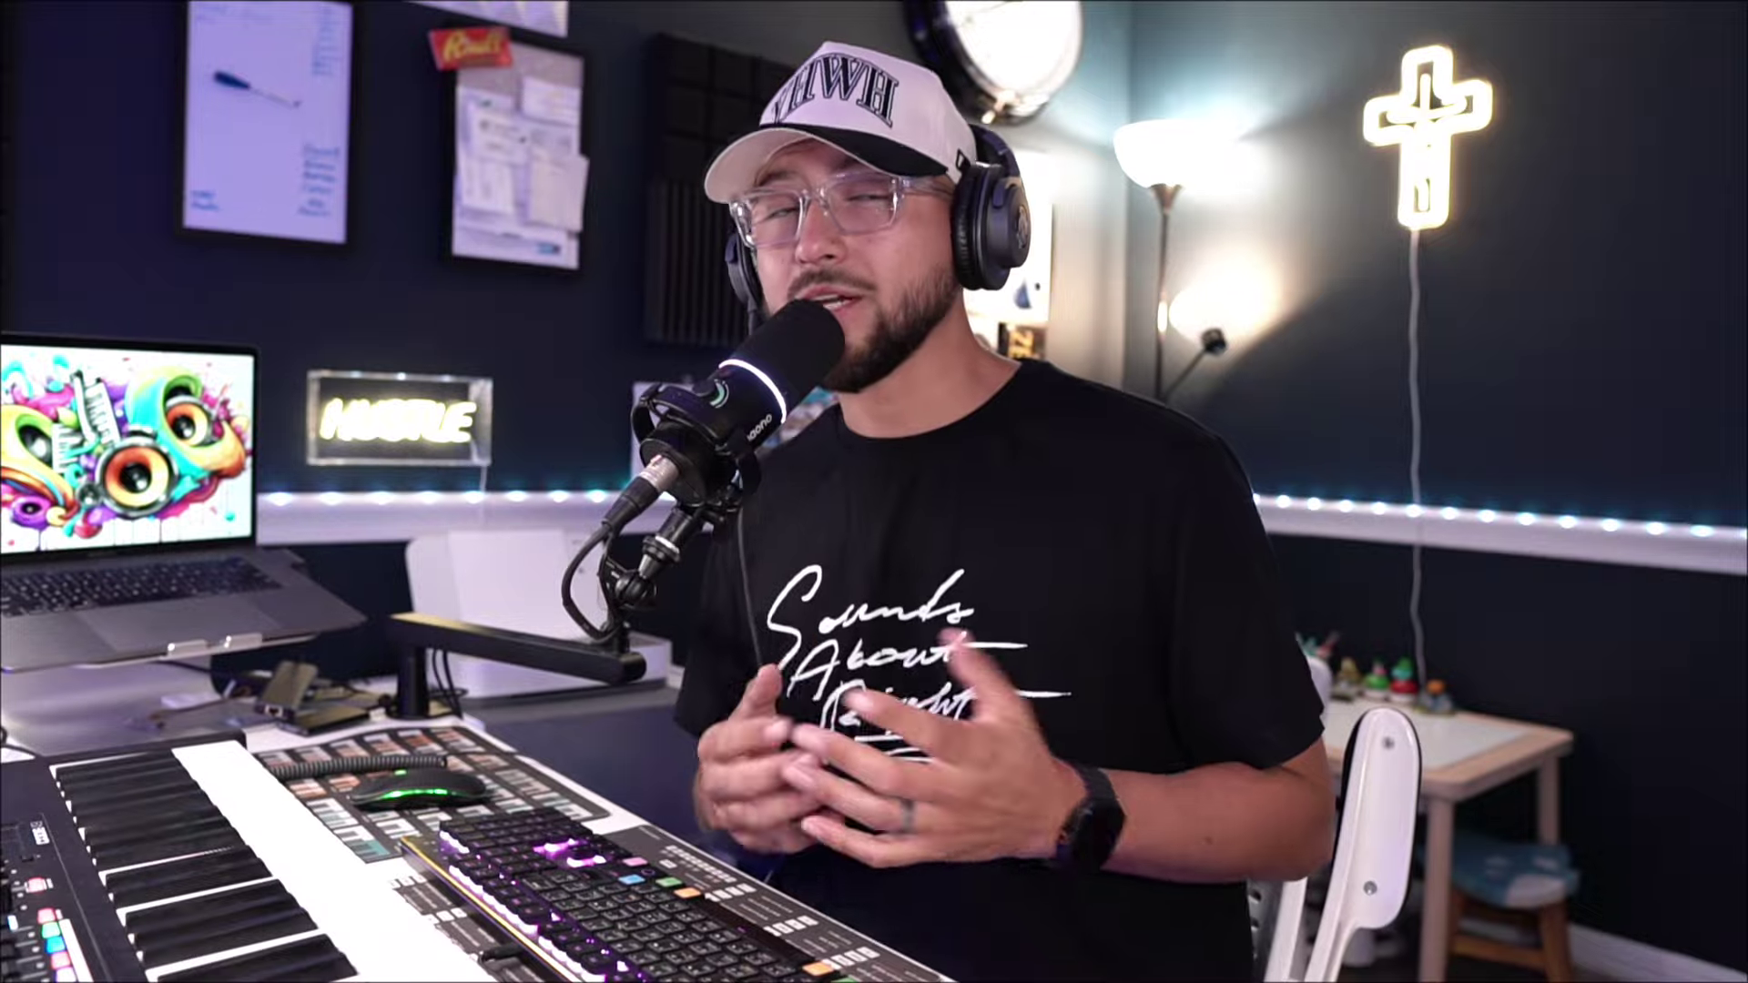